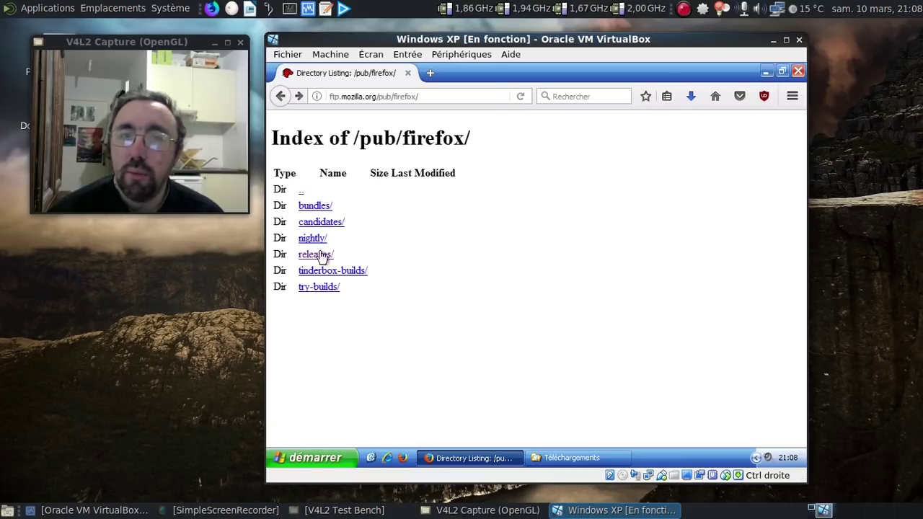
# Go up to the /pub/ directory of ftp.mozilla.org and open the mozilla/releases folder.
pyautogui.click(304, 191)
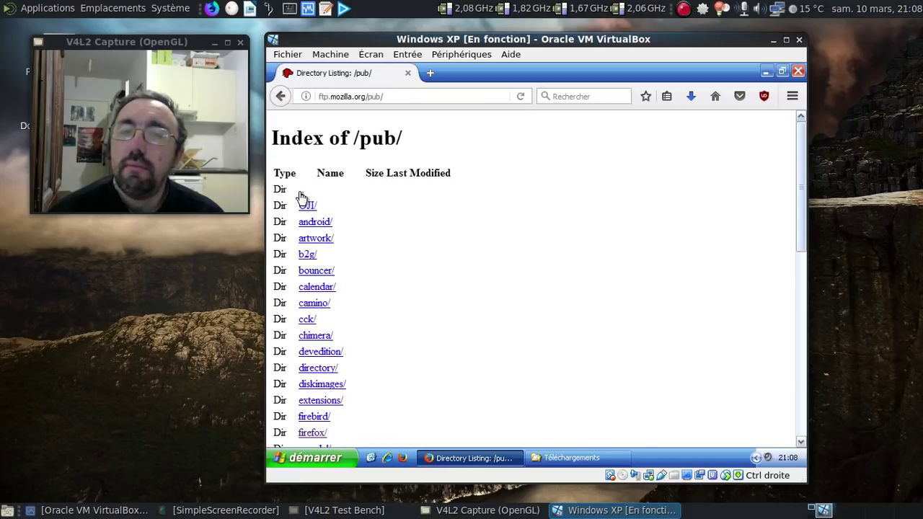
pyautogui.scroll(-3, 476, 345)
pyautogui.scroll(-2, 476, 345)
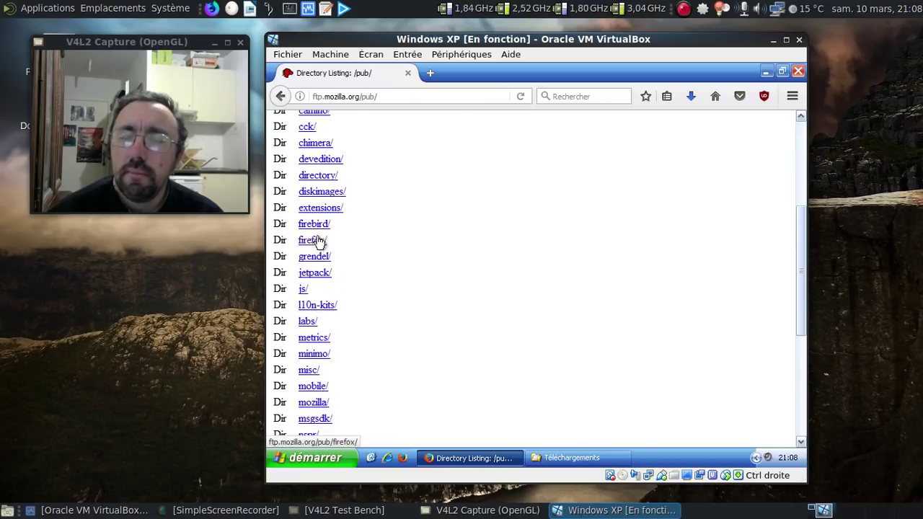
pyautogui.scroll(-3, 339, 303)
pyautogui.click(317, 248)
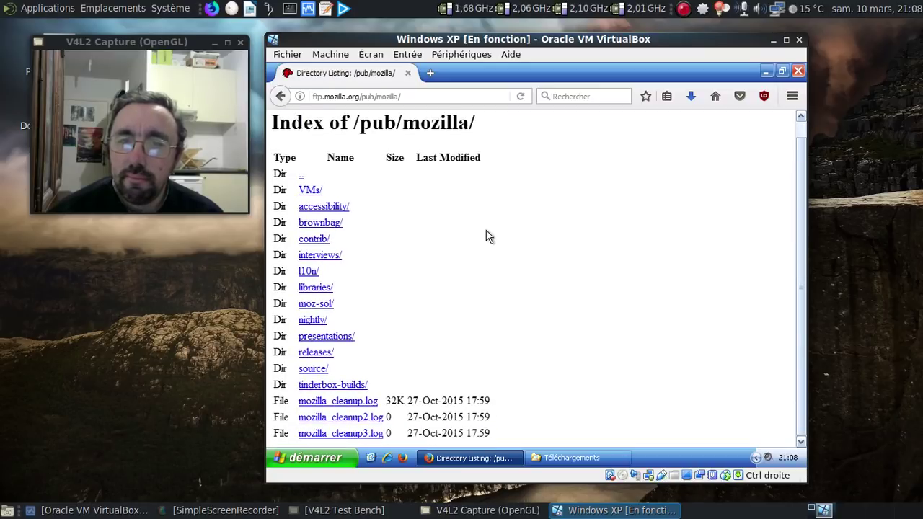
pyautogui.click(325, 355)
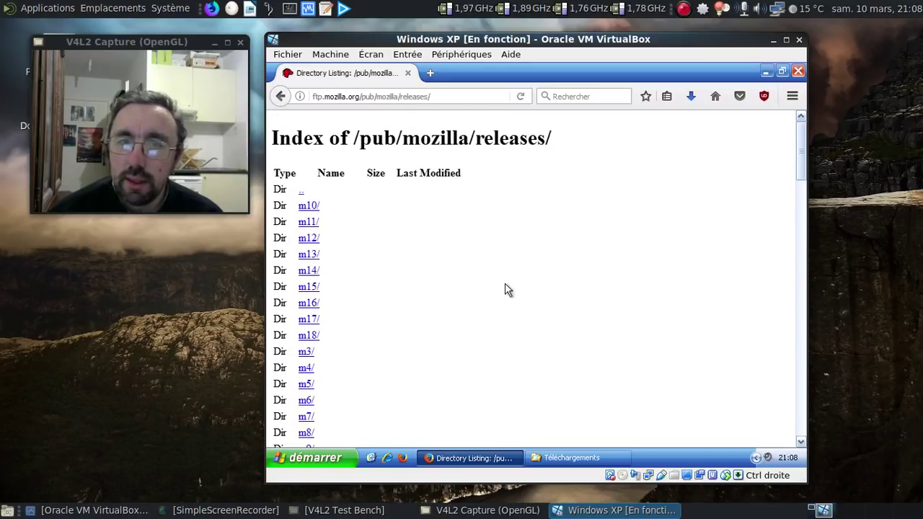
# Open the mozilla1.7.13 release folder and download mozilla-win32-1.7.13.zip.
pyautogui.scroll(-12, 504, 290)
pyautogui.scroll(-8, 505, 290)
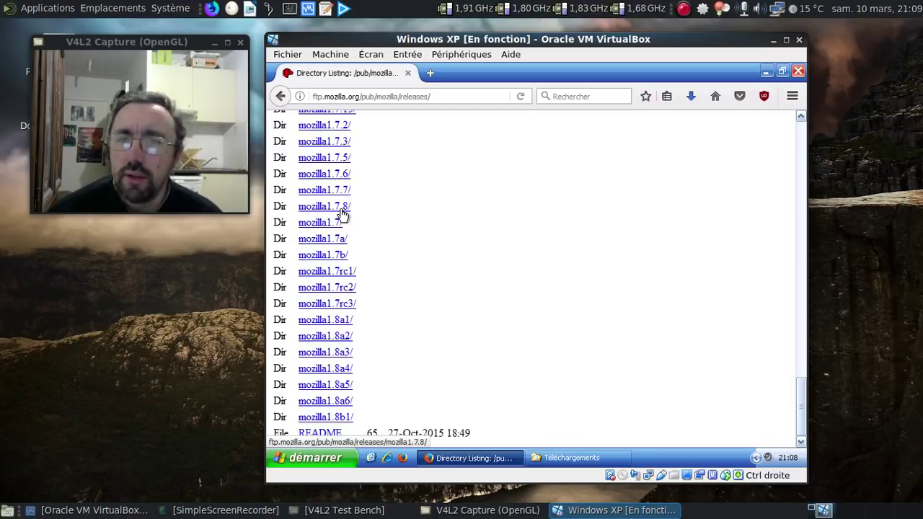
pyautogui.scroll(3, 447, 220)
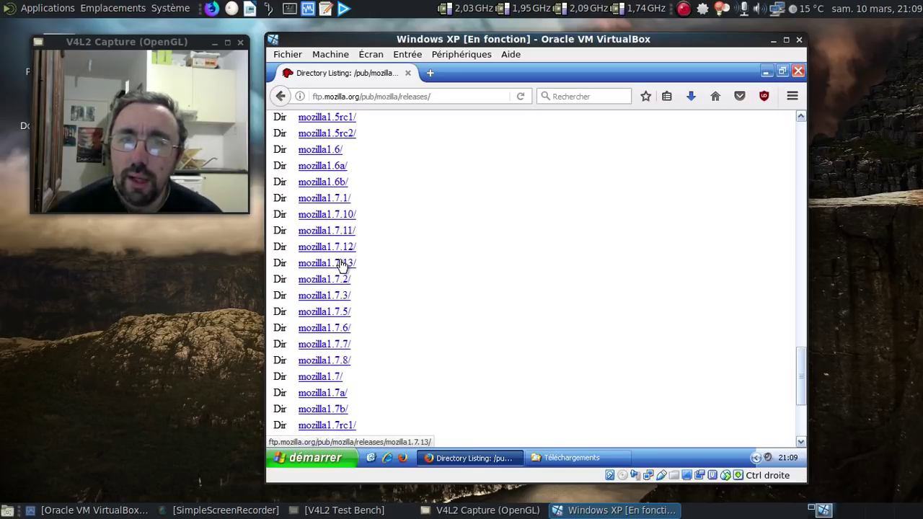
pyautogui.click(342, 264)
pyautogui.scroll(-5, 402, 287)
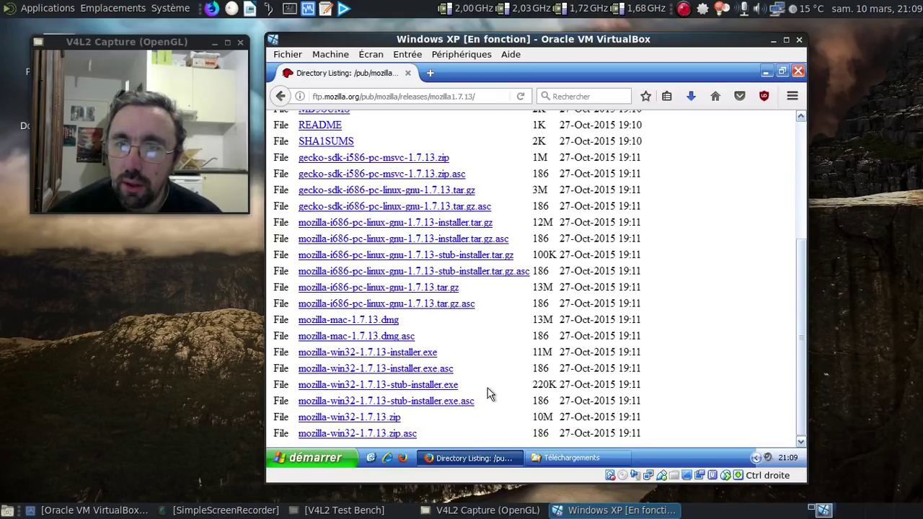
pyautogui.click(389, 420)
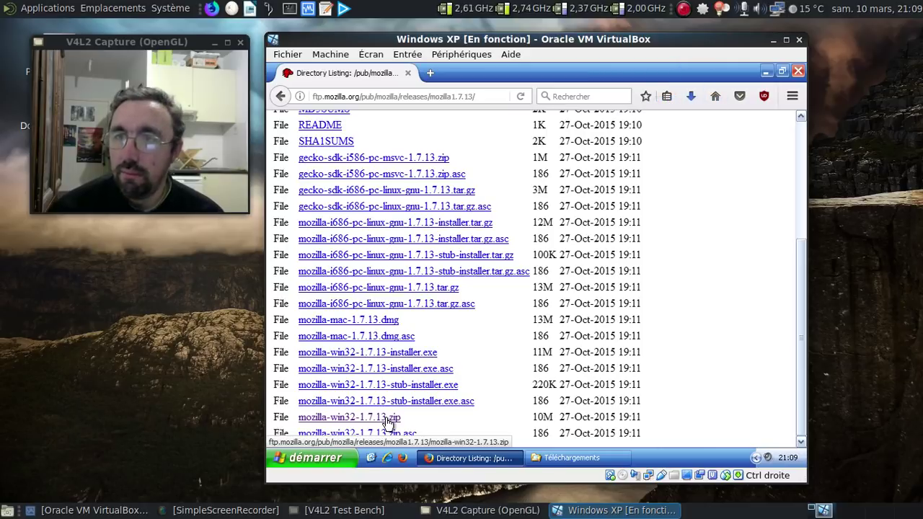
# Minimize the browser and bring up the Téléchargements folder to check the downloaded Firefox 1.0 and mozilla-win32-1.7.13 archives.
pyautogui.click(766, 72)
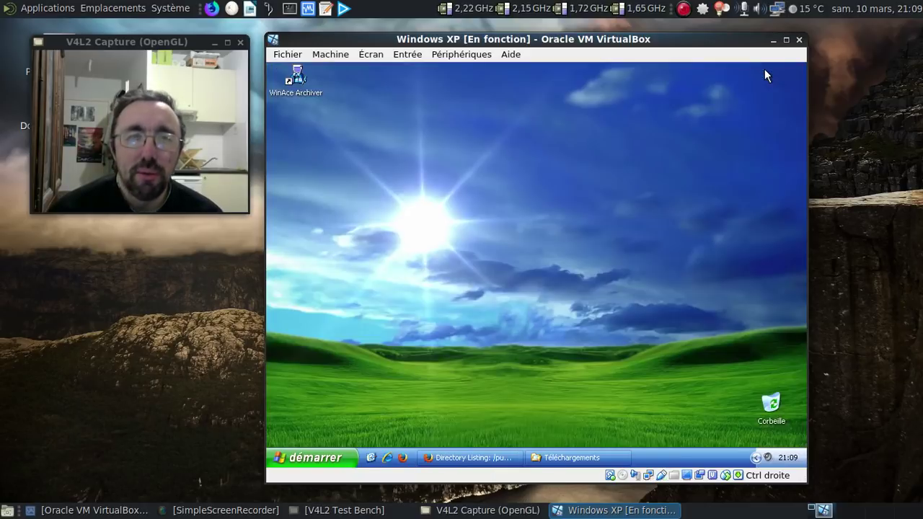
pyautogui.click(533, 457)
pyautogui.click(546, 229)
pyautogui.click(588, 171)
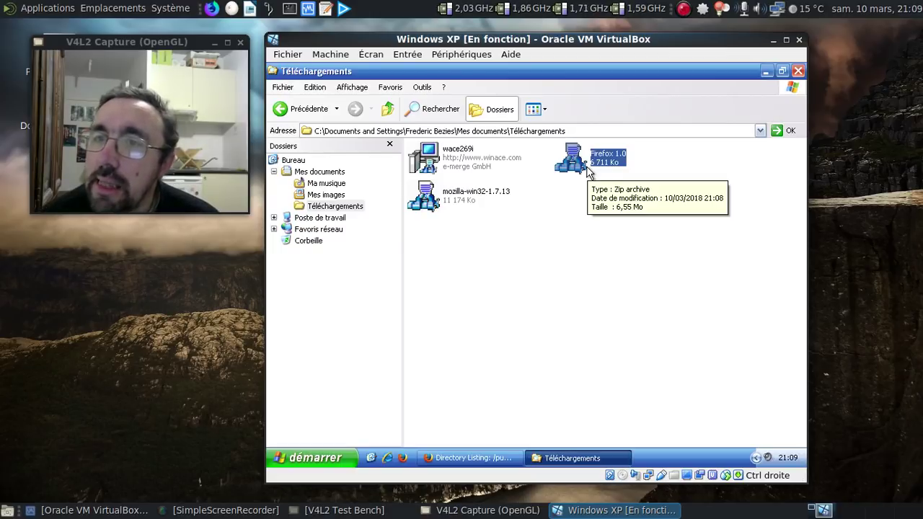
pyautogui.click(491, 196)
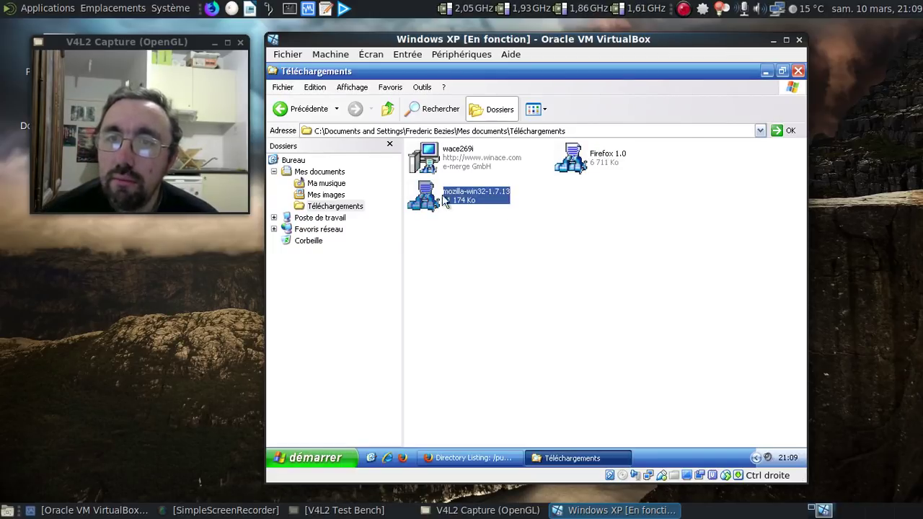
# Extract the Firefox 1.0 zip into its own Firefox 1.0 subfolder, with the extraction window set to close when finished.
pyautogui.rightClick(573, 162)
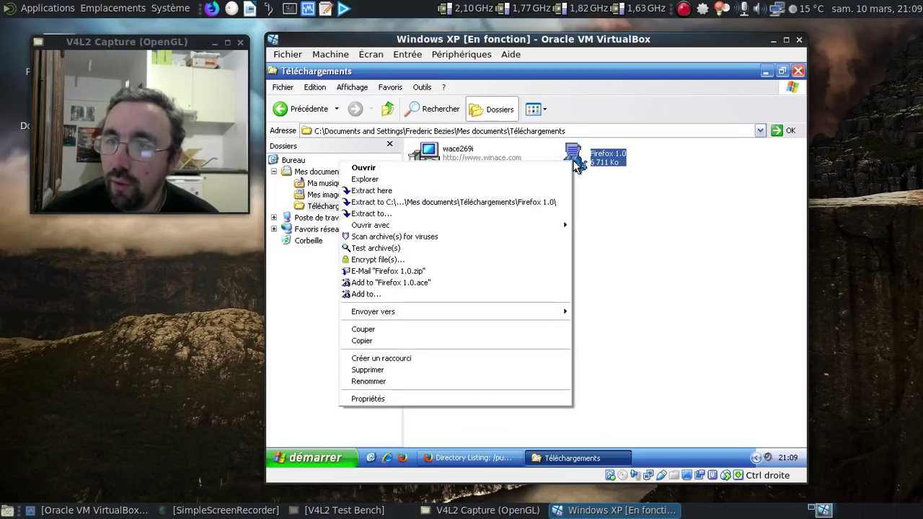
pyautogui.click(467, 200)
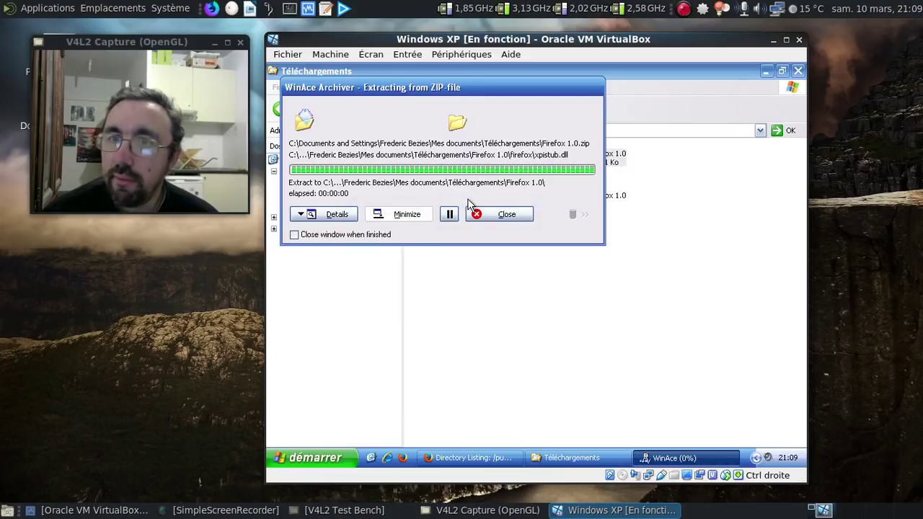
pyautogui.click(385, 236)
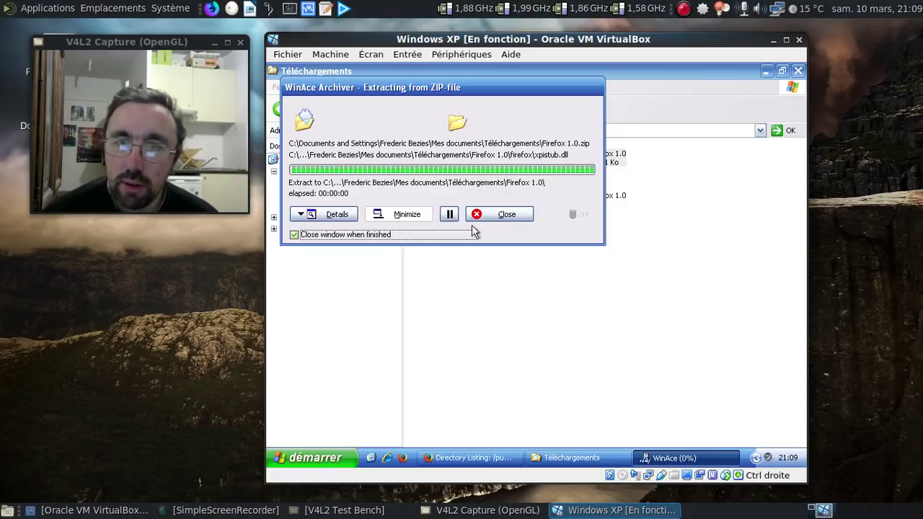
pyautogui.click(505, 214)
# Extract the mozilla-win32-1.7.13 zip into its own mozilla-win32-1.7.13 subfolder.
pyautogui.rightClick(444, 203)
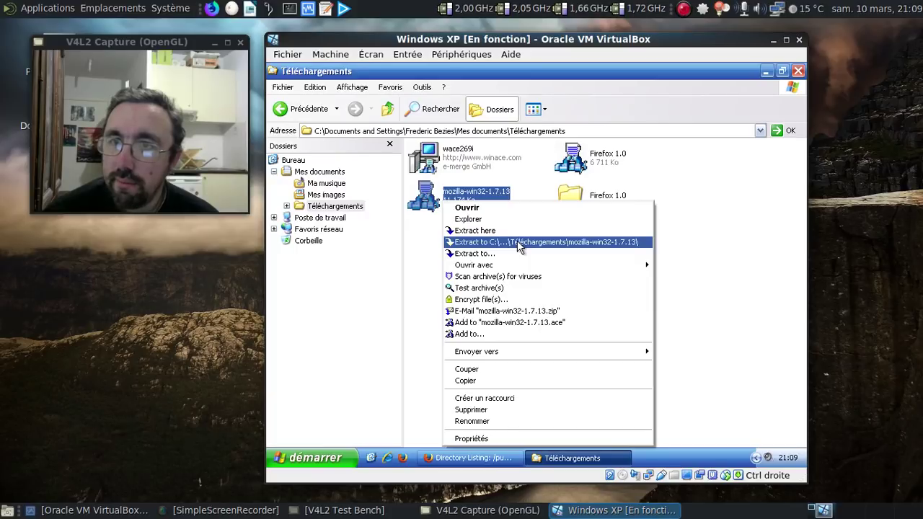
pyautogui.click(519, 243)
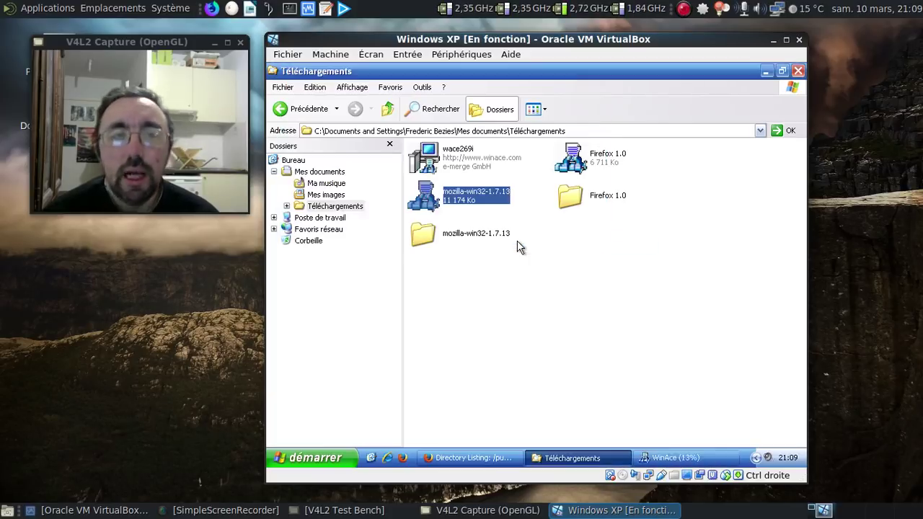
pyautogui.click(543, 270)
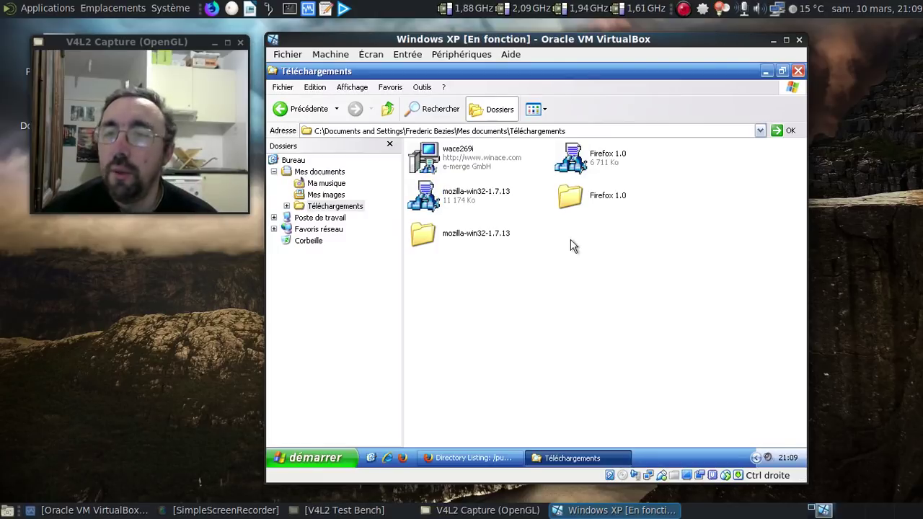
# Compress the extracted Firefox 1.0 folder into the archive Firefox 1.0.ace.
pyautogui.moveTo(586, 204)
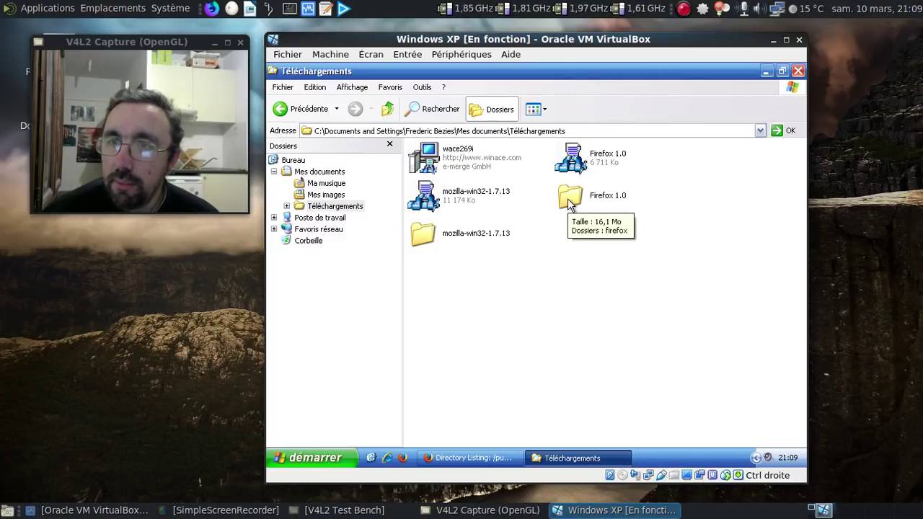
pyautogui.rightClick(568, 198)
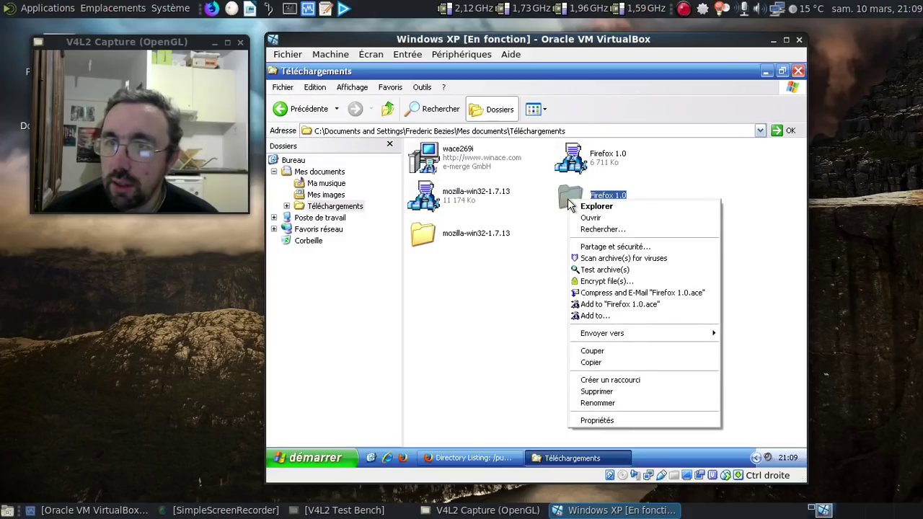
pyautogui.click(630, 304)
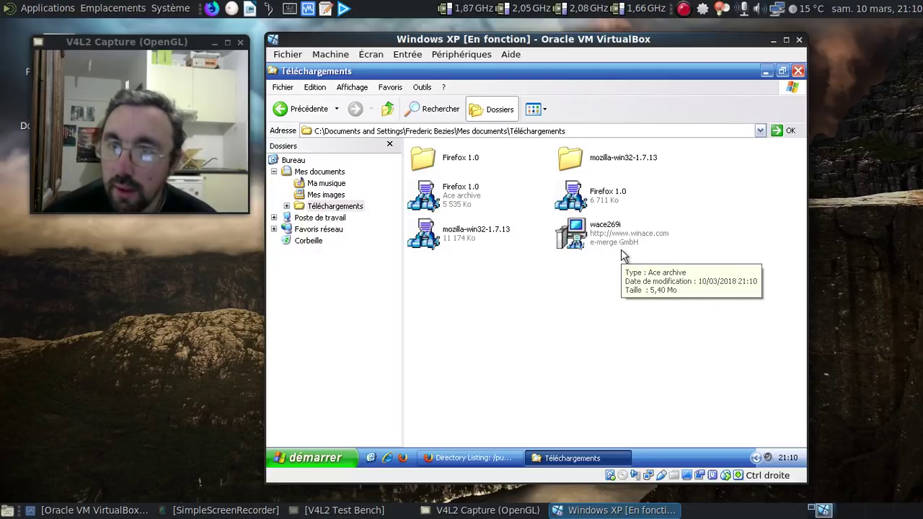
# Compare the file sizes of the Firefox 1.0 ACE archive and the Firefox 1.0 zip.
pyautogui.click(480, 208)
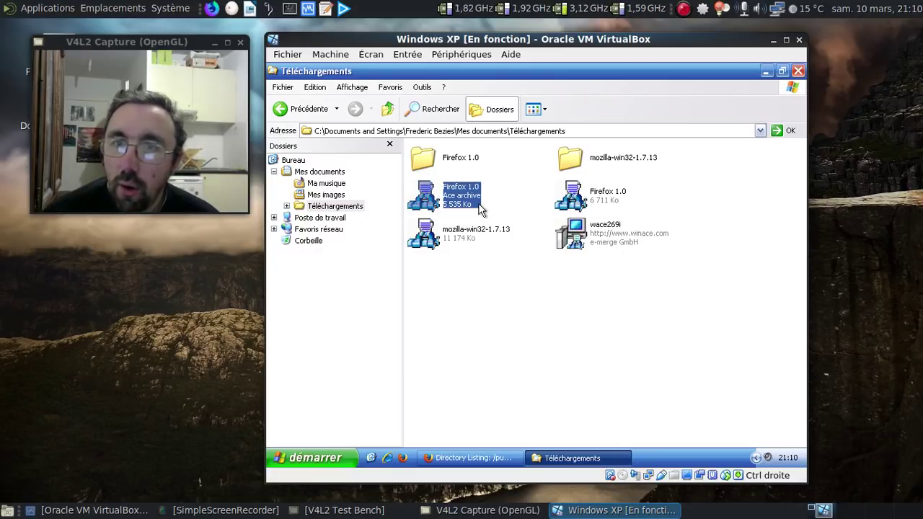
pyautogui.click(598, 209)
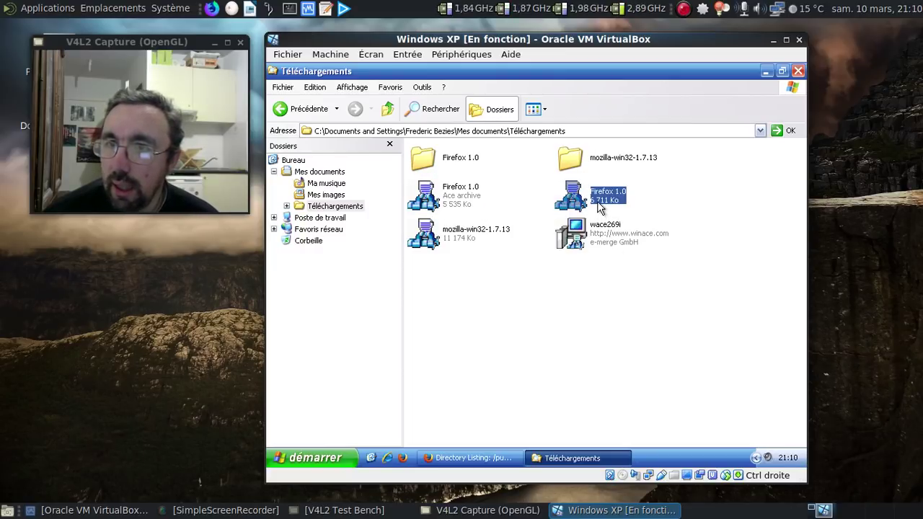
pyautogui.click(469, 210)
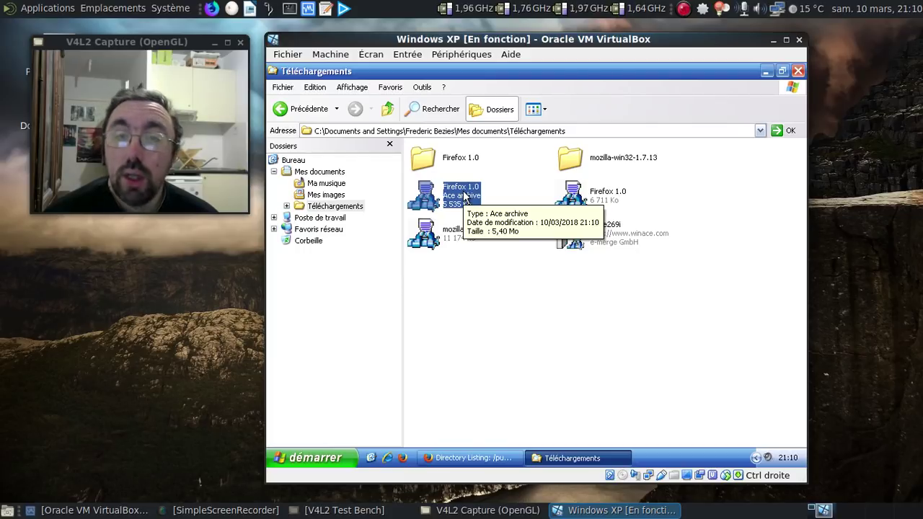
# Open the Windows Calculator and place it below the file icons so the archive sizes stay readable.
pyautogui.click(317, 454)
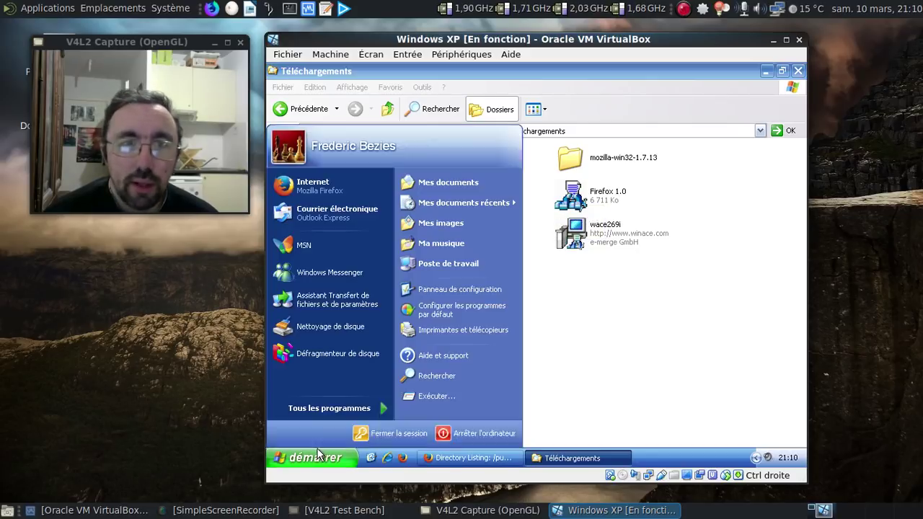
pyautogui.click(318, 408)
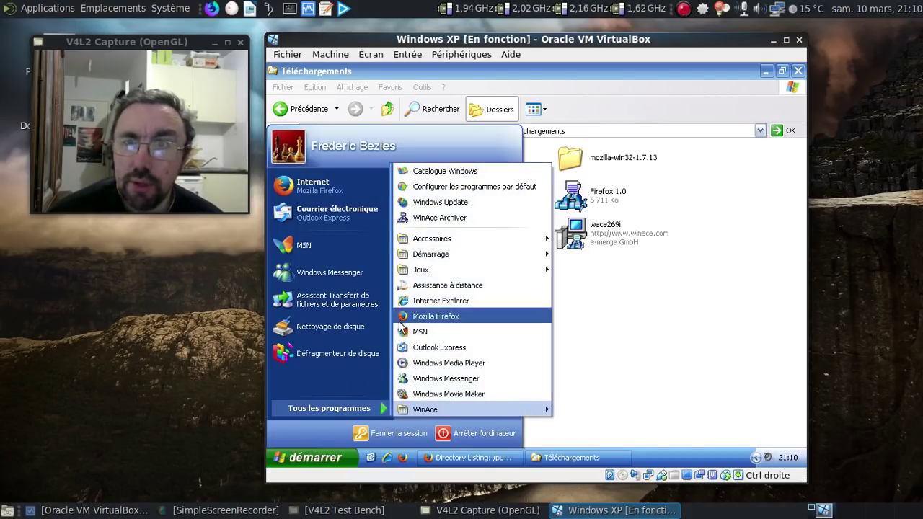
pyautogui.moveTo(490, 239)
pyautogui.click(608, 333)
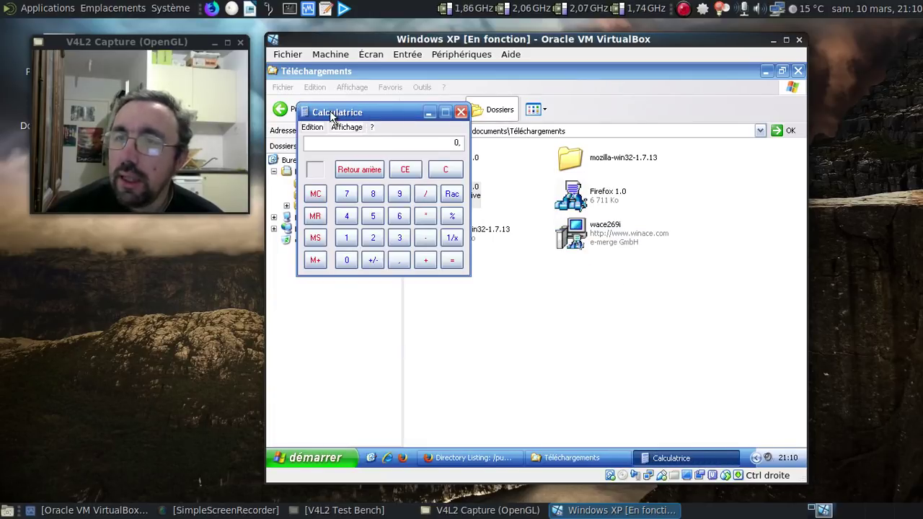
pyautogui.moveTo(330, 112); pyautogui.dragTo(523, 271)
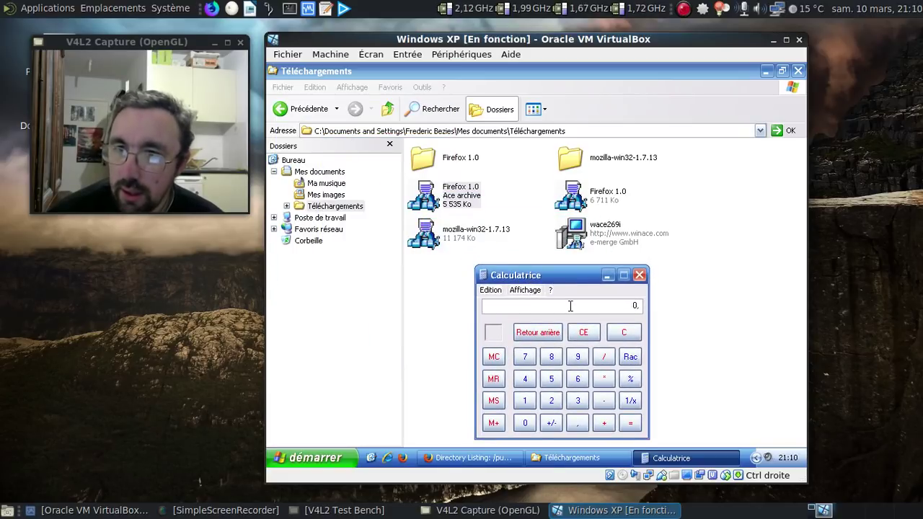
# Calculate the Firefox ACE-to-zip size ratio as a percentage by dividing 5535 by 6711 and multiplying by 100.
pyautogui.press('5')
pyautogui.press('3')
pyautogui.write('6711')
pyautogui.press('Return')
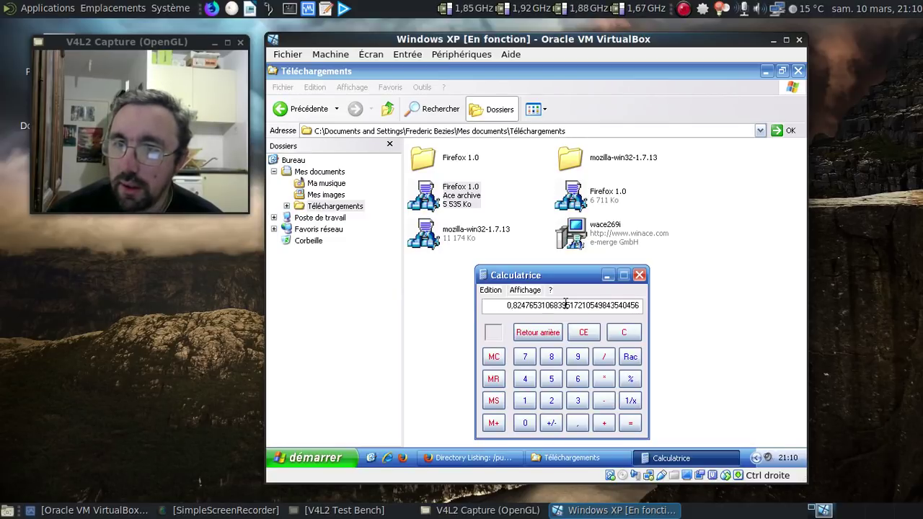
pyautogui.write('*100')
pyautogui.press('Return')
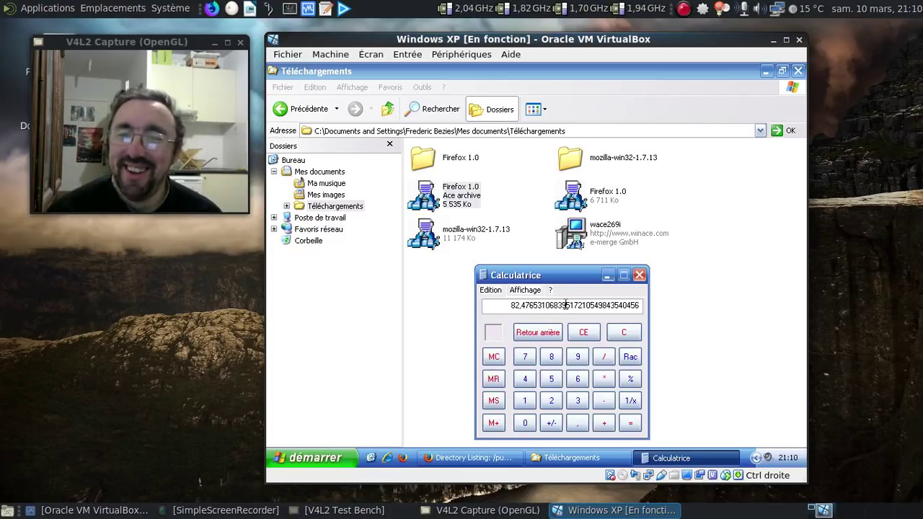
# Compress the extracted mozilla-win32-1.7.13 folder into the archive mozilla-win32-1.7.13.ace.
pyautogui.click(652, 227)
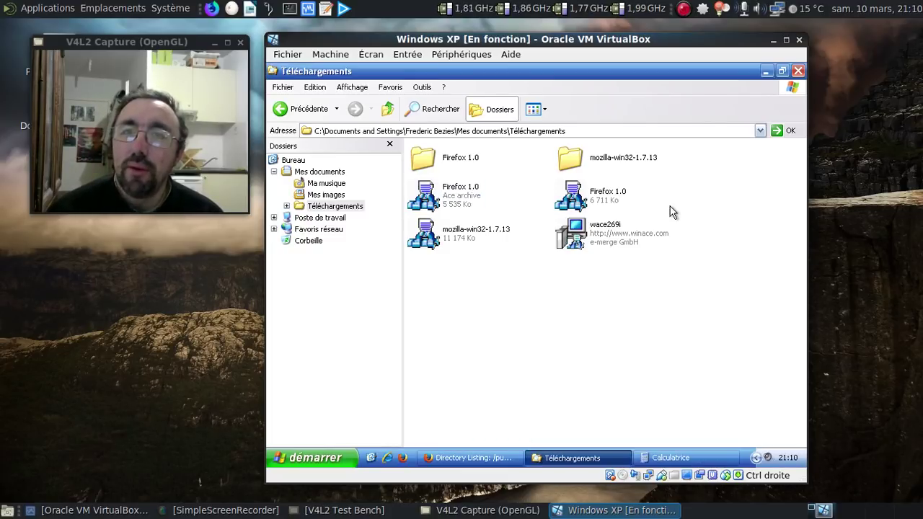
pyautogui.click(577, 158)
pyautogui.rightClick(580, 157)
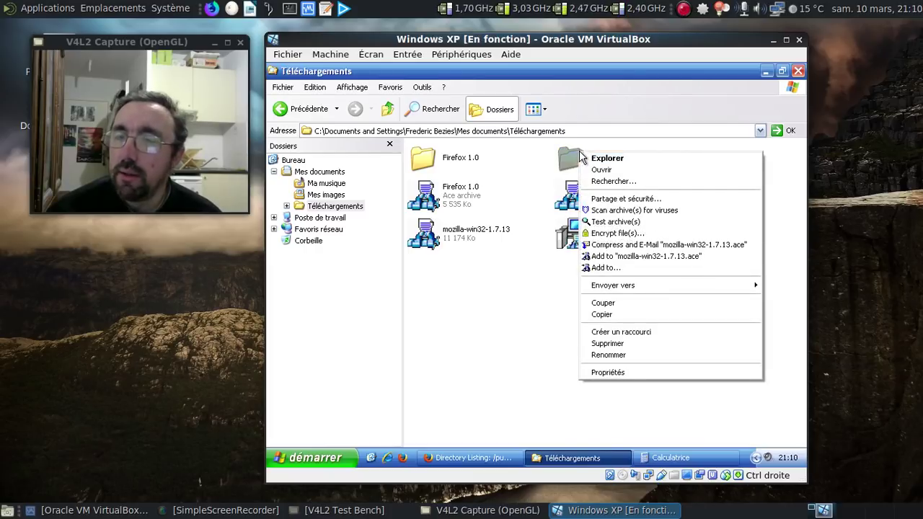
pyautogui.click(643, 257)
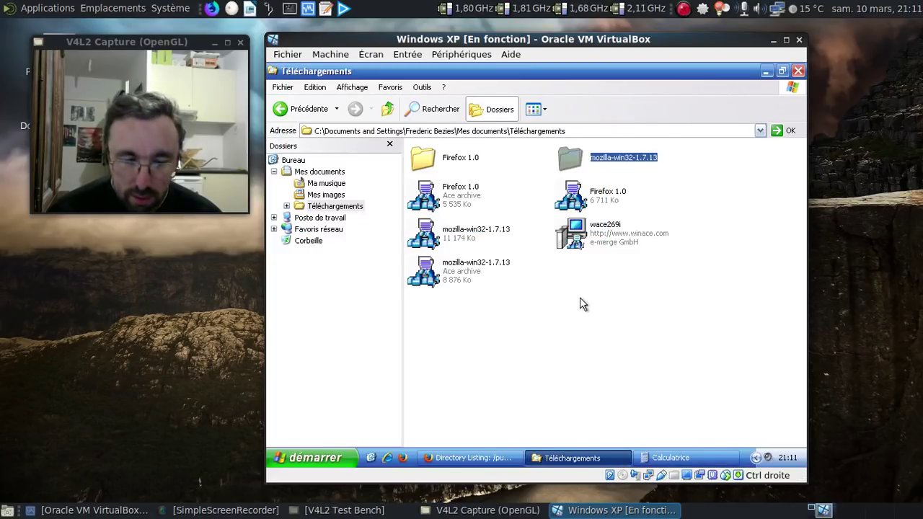
# Calculate the Mozilla ACE-to-zip size ratio as a percentage by dividing 8876 by 11174 and multiplying by 100.
pyautogui.click(671, 458)
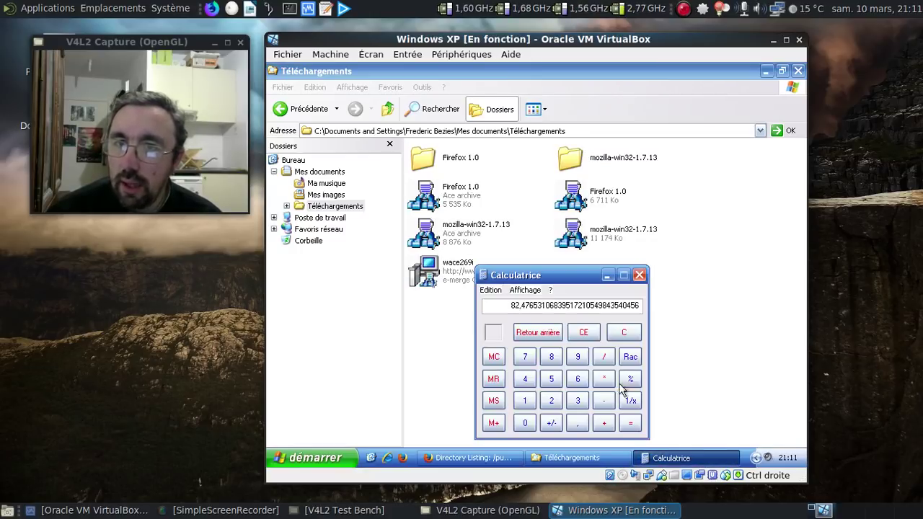
pyautogui.click(626, 331)
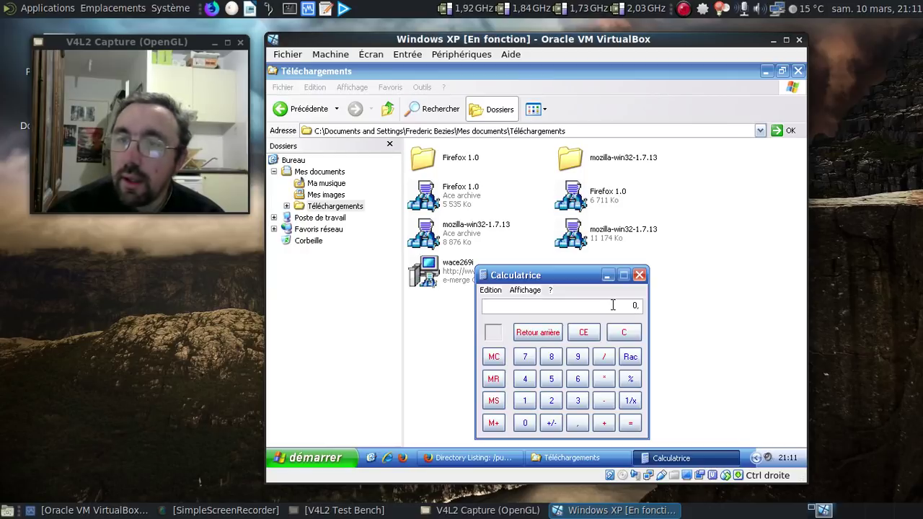
pyautogui.write('76')
pyautogui.write('11174')
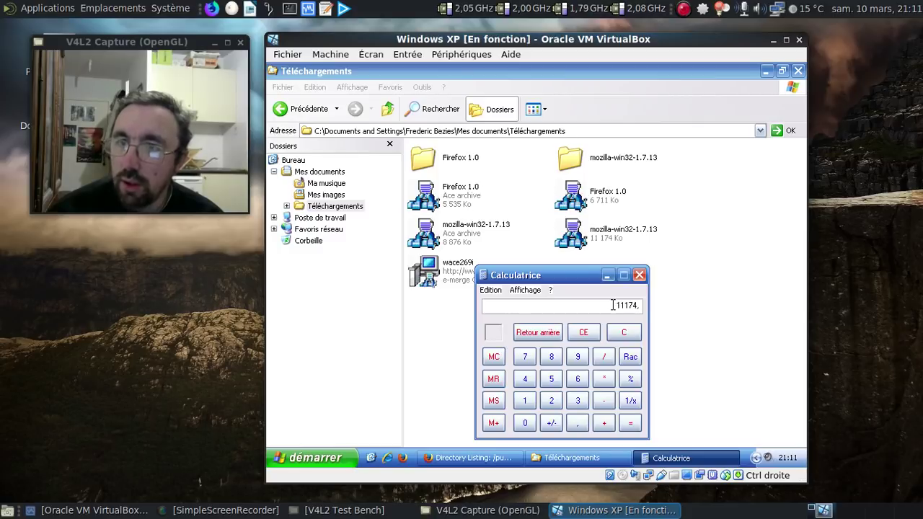
pyautogui.press('Return')
pyautogui.write('*100')
pyautogui.press('Return')
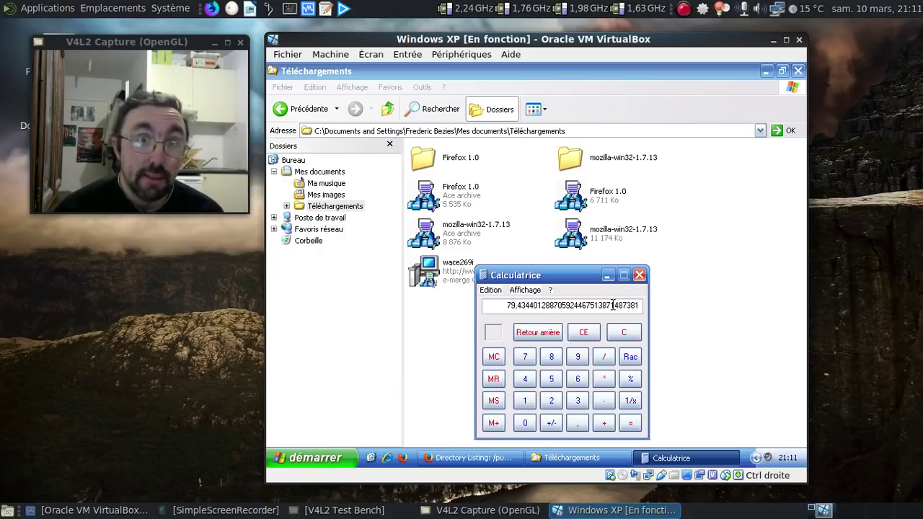
# Switch to Firefox and load the 7-zip.org website in a new tab.
pyautogui.click(469, 458)
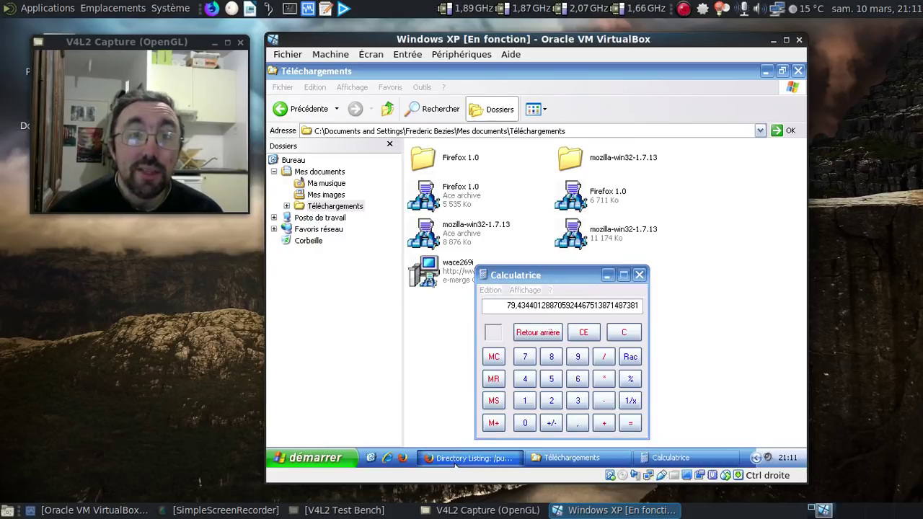
pyautogui.click(430, 74)
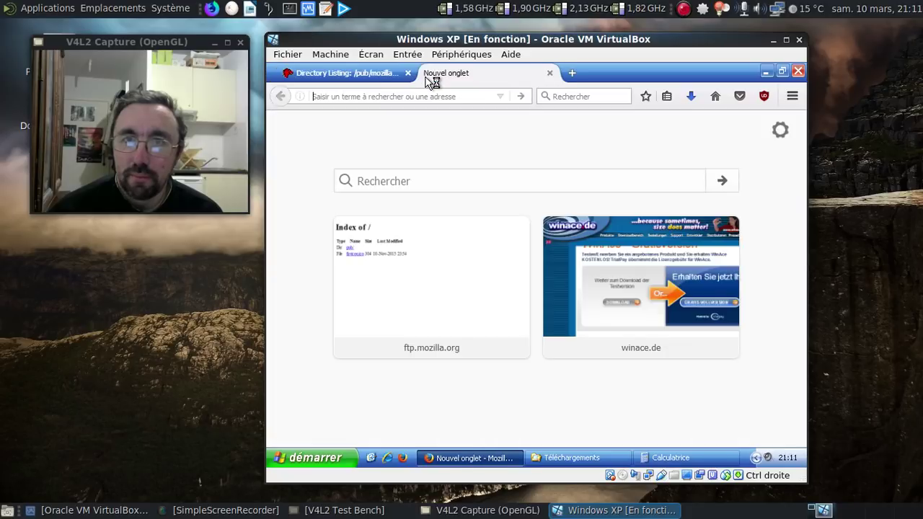
pyautogui.write('7-')
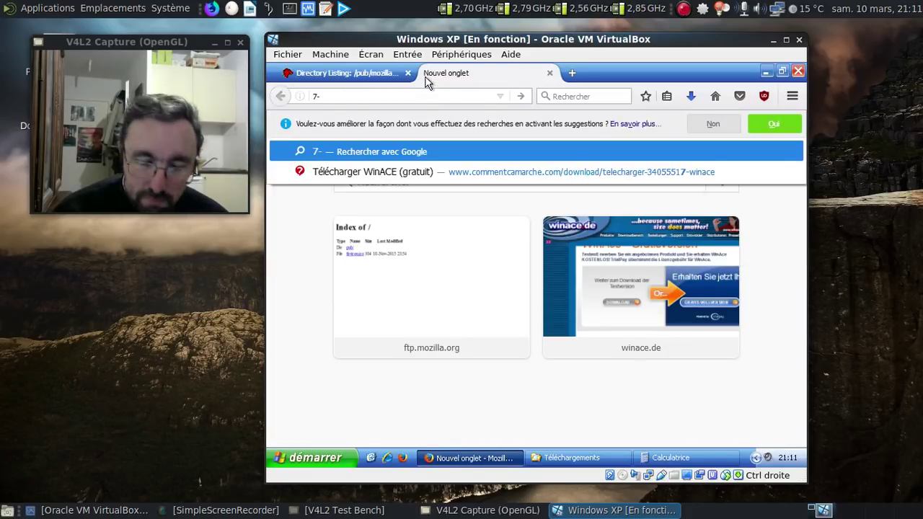
pyautogui.write('zip.oreg')
pyautogui.press('Return')
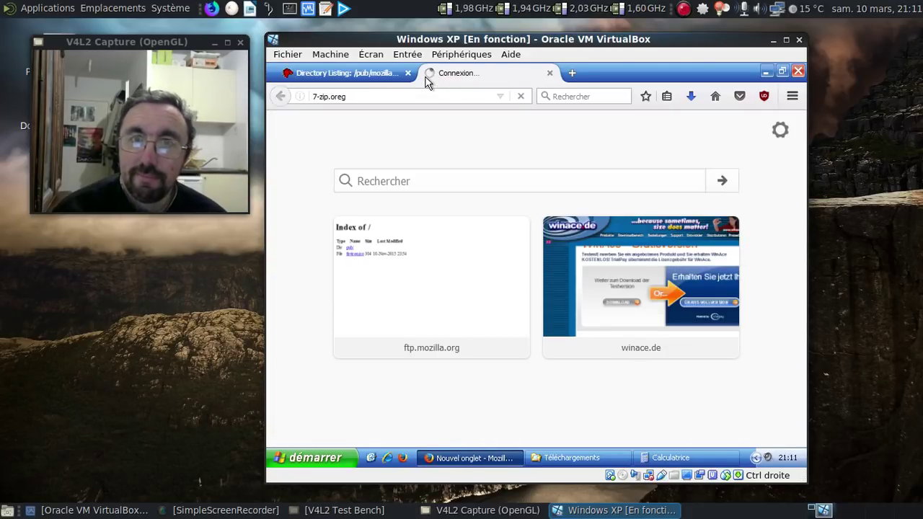
pyautogui.click(368, 96)
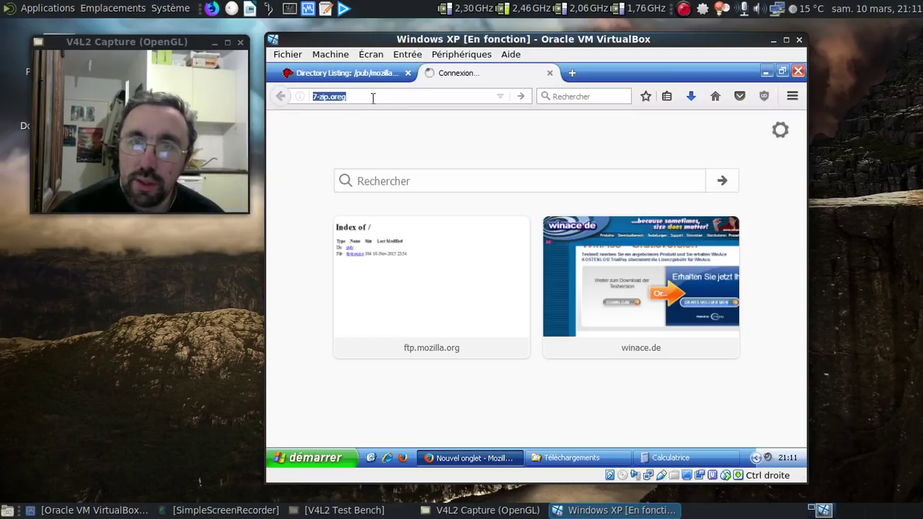
pyautogui.click(370, 96)
pyautogui.write('g')
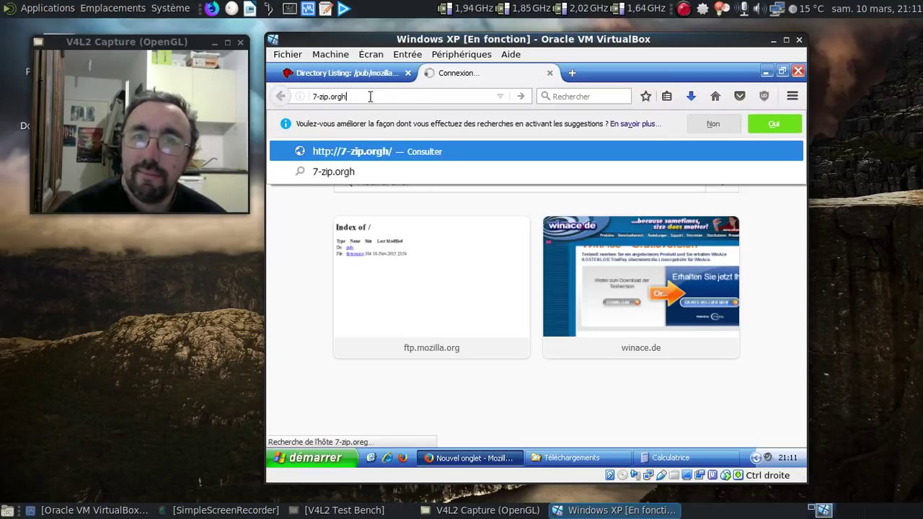
pyautogui.press('Return')
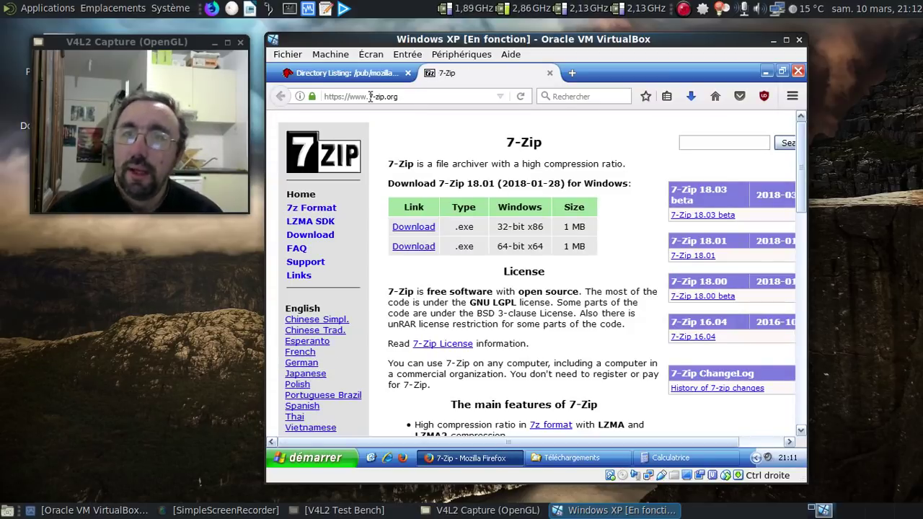
# Download the 32-bit 7-Zip 18.01 installer, 7z1801.exe, and close the browser.
pyautogui.click(411, 228)
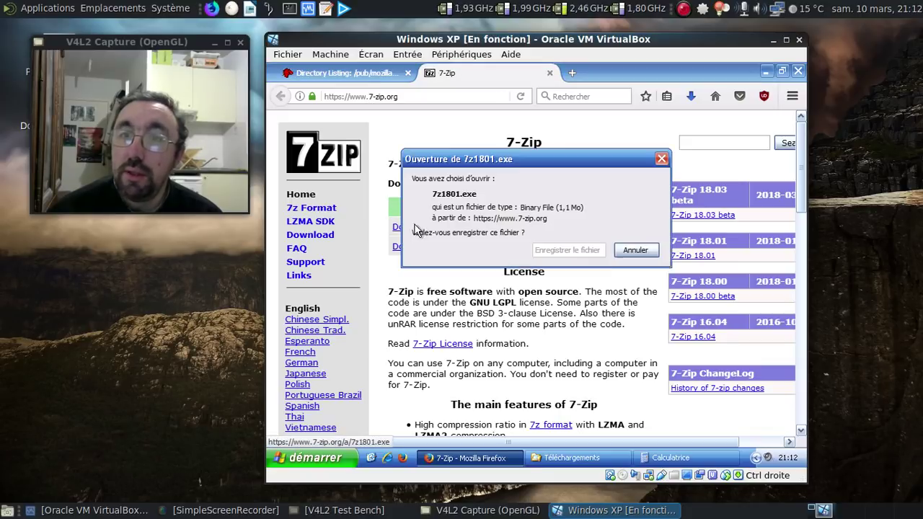
pyautogui.click(586, 254)
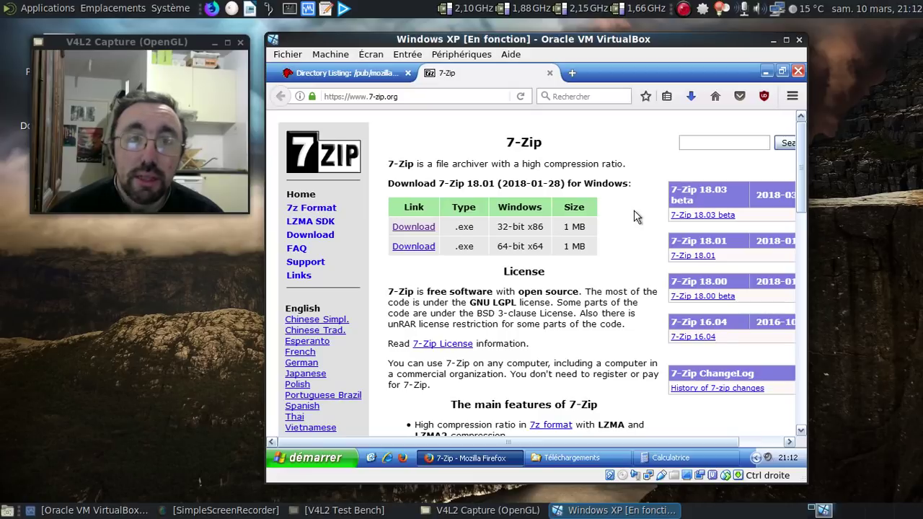
pyautogui.click(799, 70)
# Run the downloaded 7z1801 installer and install 7-Zip 18.01 into C:\Program Files\7-Zip\.
pyautogui.click(535, 283)
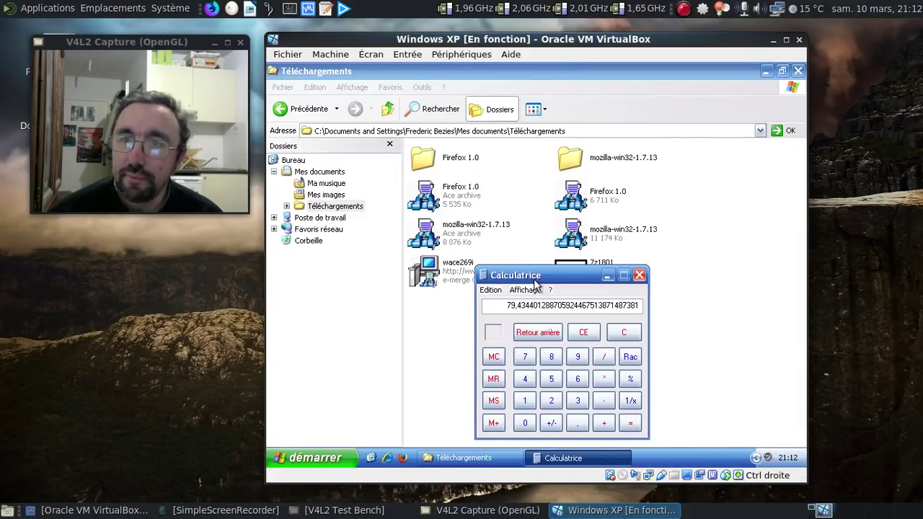
pyautogui.click(639, 275)
pyautogui.doubleClick(611, 283)
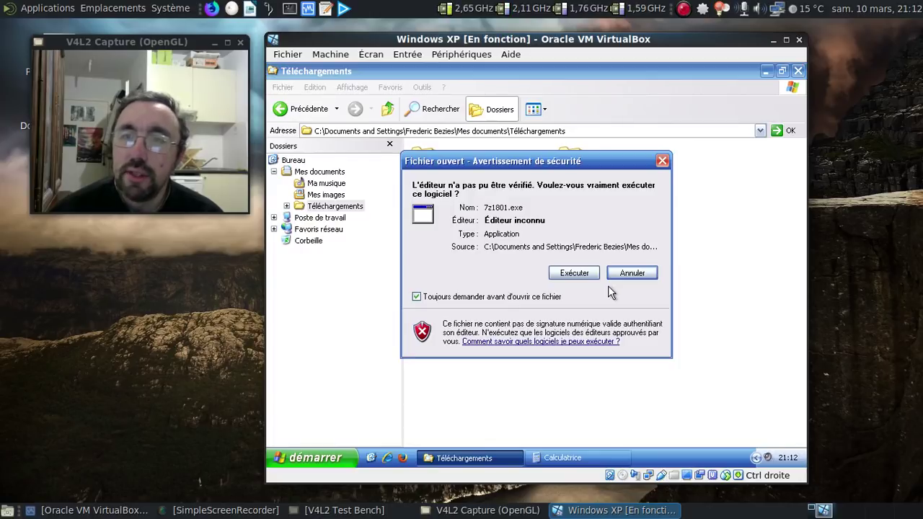
pyautogui.click(575, 273)
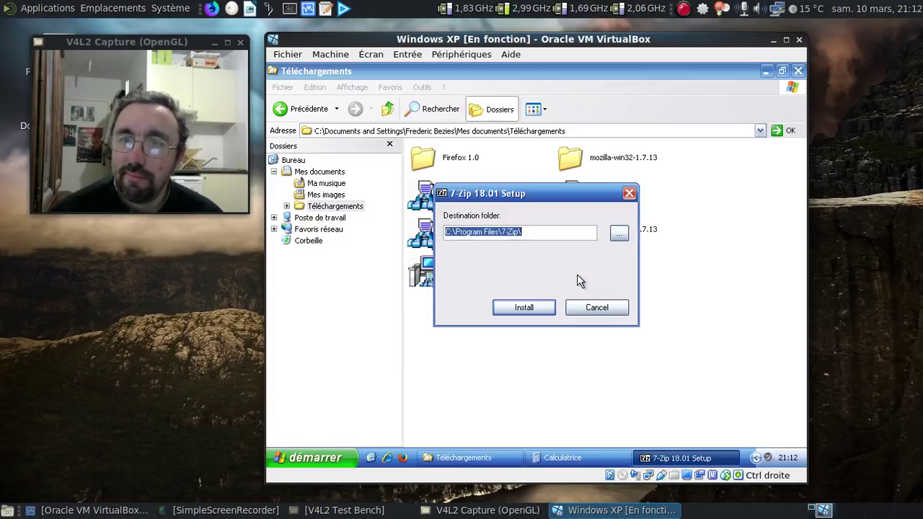
pyautogui.click(524, 308)
pyautogui.click(526, 308)
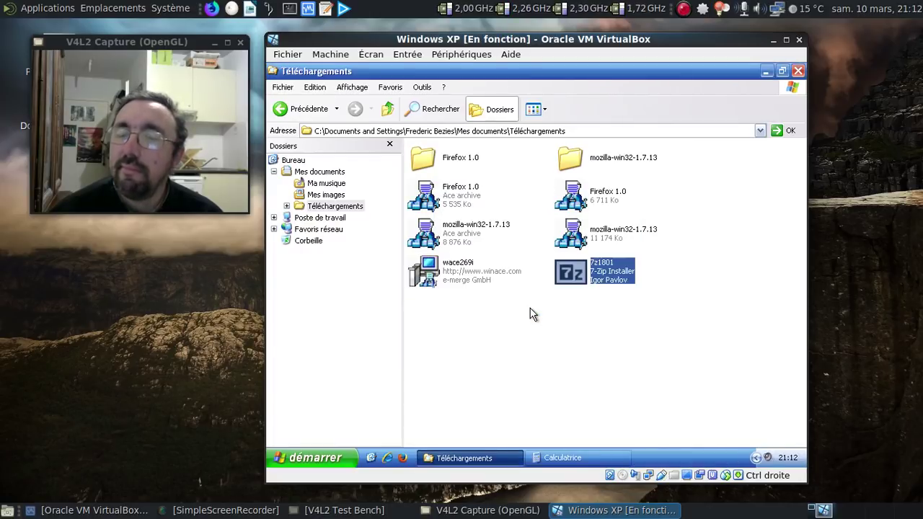
# Clear the calculator's result and launch the newly installed 7-Zip file manager.
pyautogui.click(763, 73)
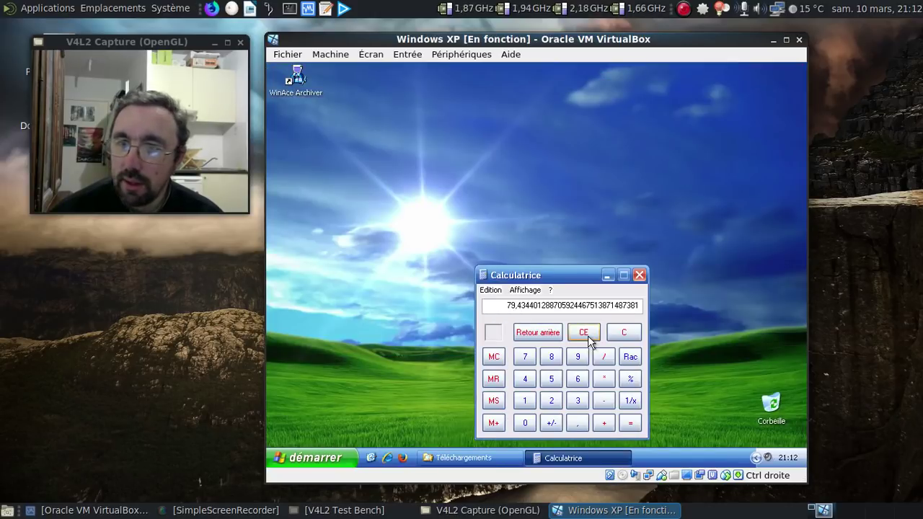
pyautogui.click(618, 334)
pyautogui.click(318, 458)
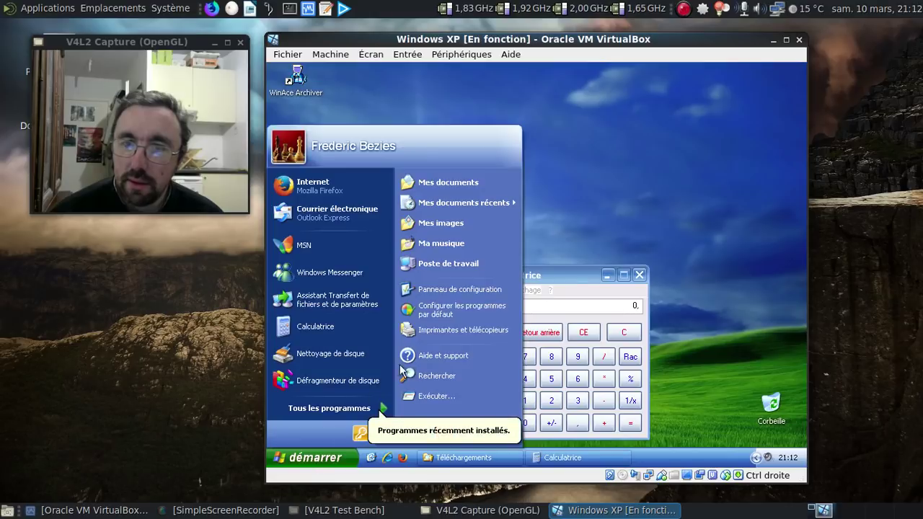
pyautogui.moveTo(375, 408)
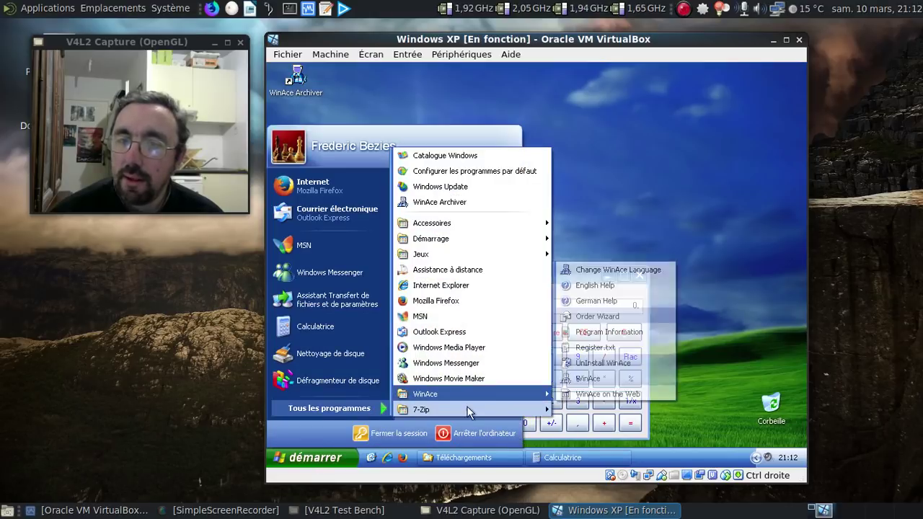
pyautogui.moveTo(469, 409)
pyautogui.click(572, 410)
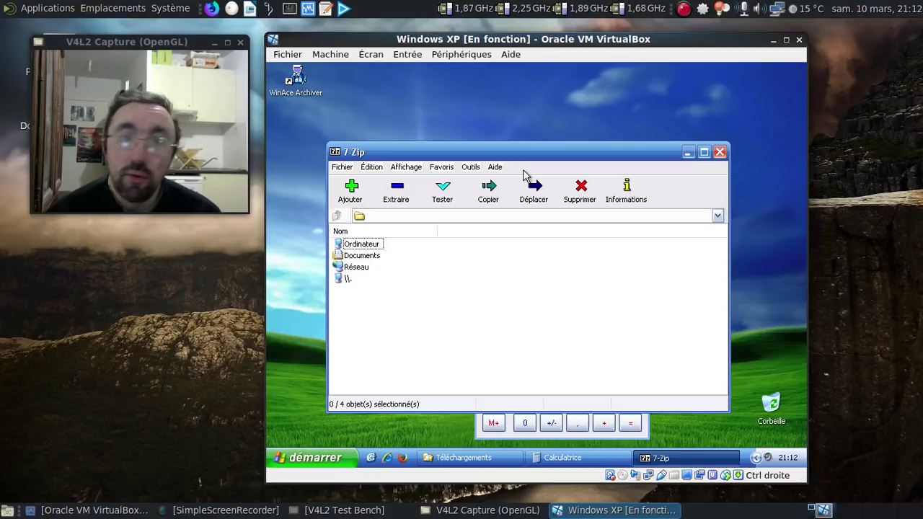
# View the 7-Zip version information and close it.
pyautogui.click(495, 169)
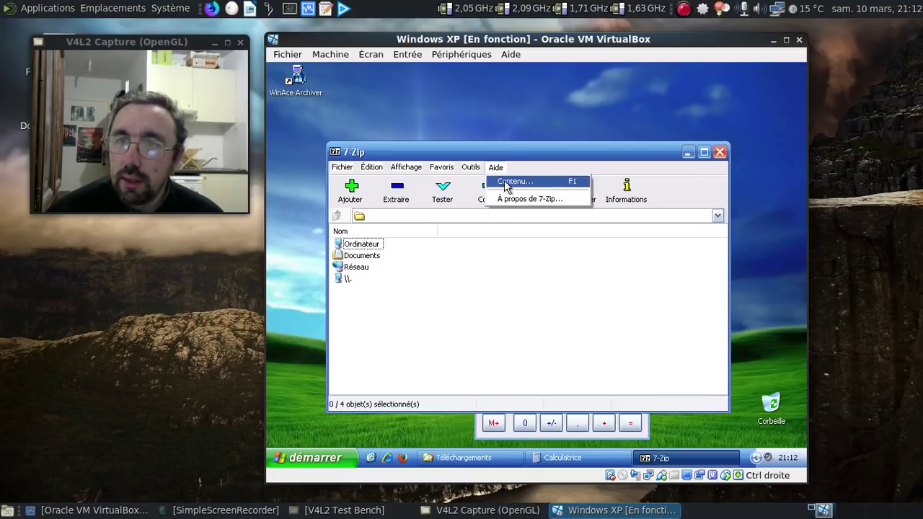
pyautogui.click(515, 199)
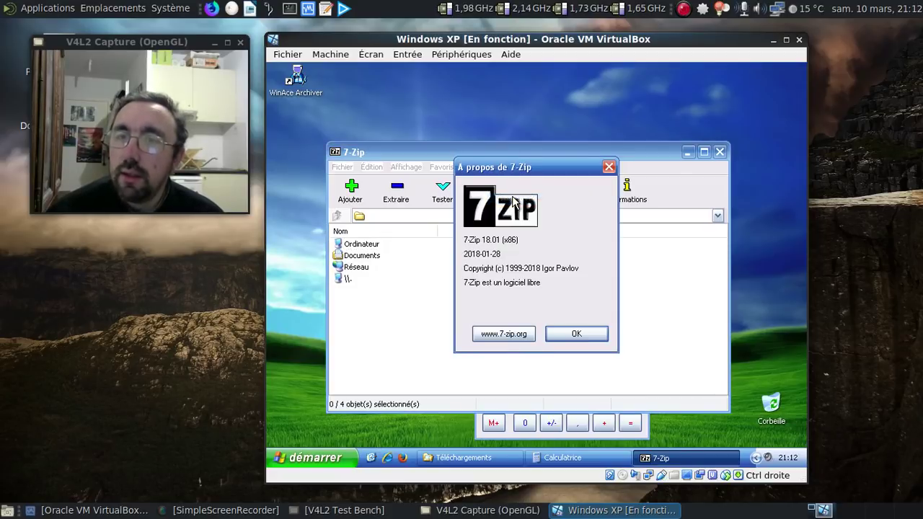
pyautogui.click(571, 335)
# Associate all listed archive types with 7-Zip for the current user and apply the change.
pyautogui.click(471, 167)
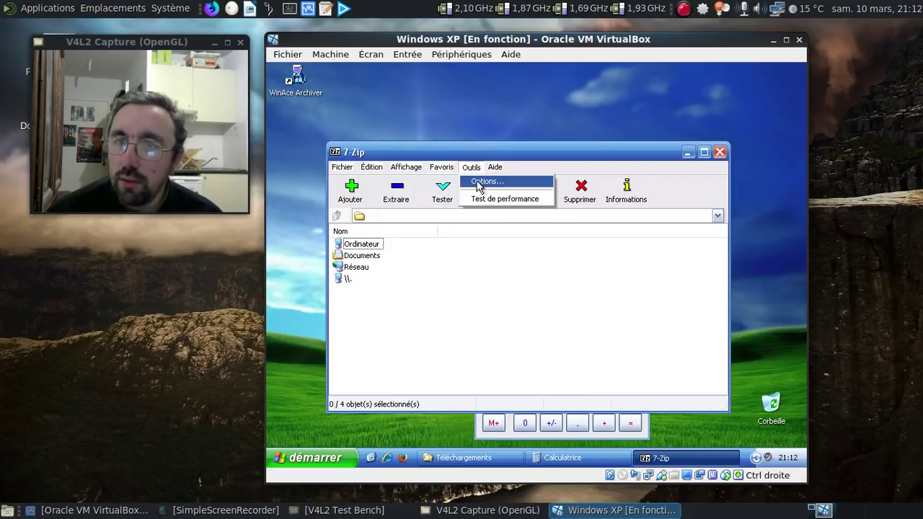
pyautogui.click(486, 181)
pyautogui.click(441, 155)
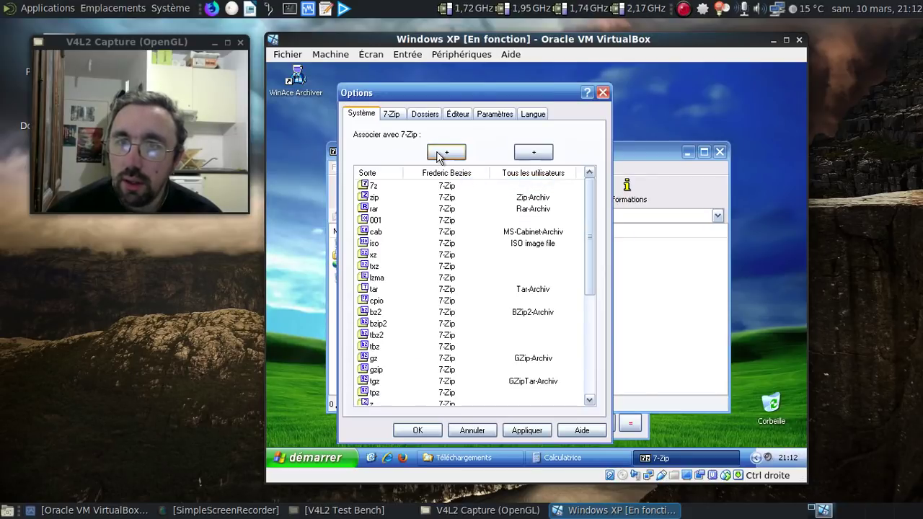
pyautogui.click(530, 430)
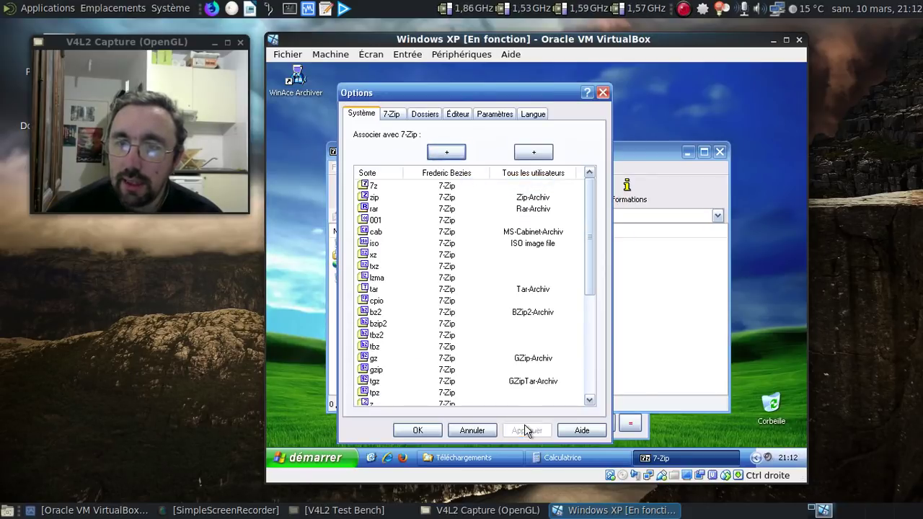
pyautogui.click(436, 431)
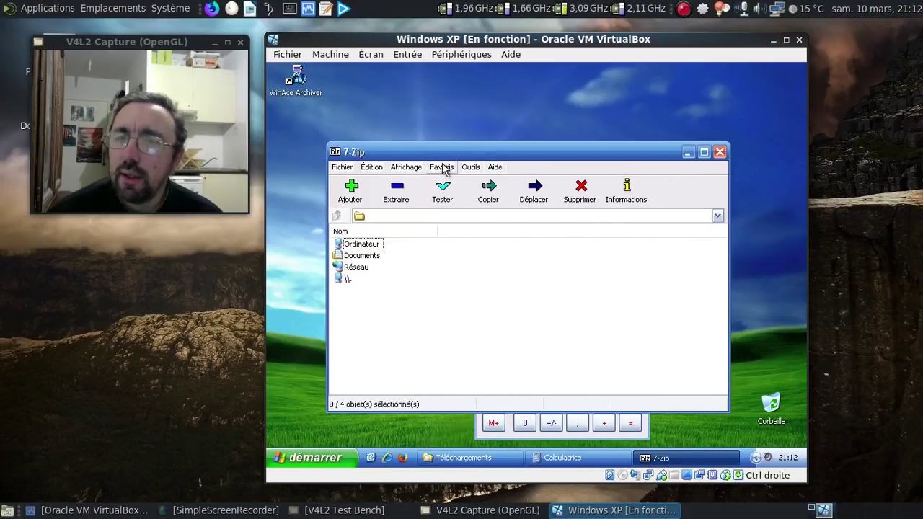
# Turn off the cascaded context menu (Menu contextuel en cascade) in the 7-Zip options and apply the change.
pyautogui.click(467, 168)
pyautogui.click(478, 182)
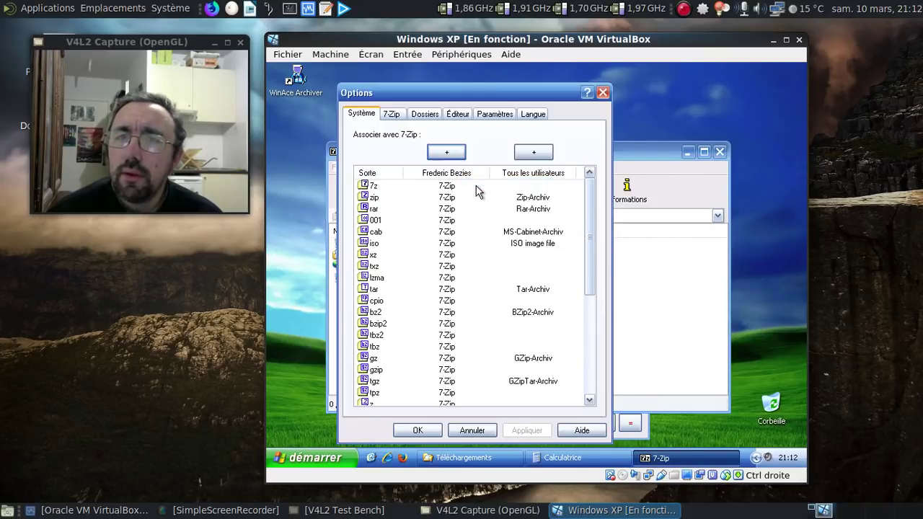
pyautogui.click(500, 117)
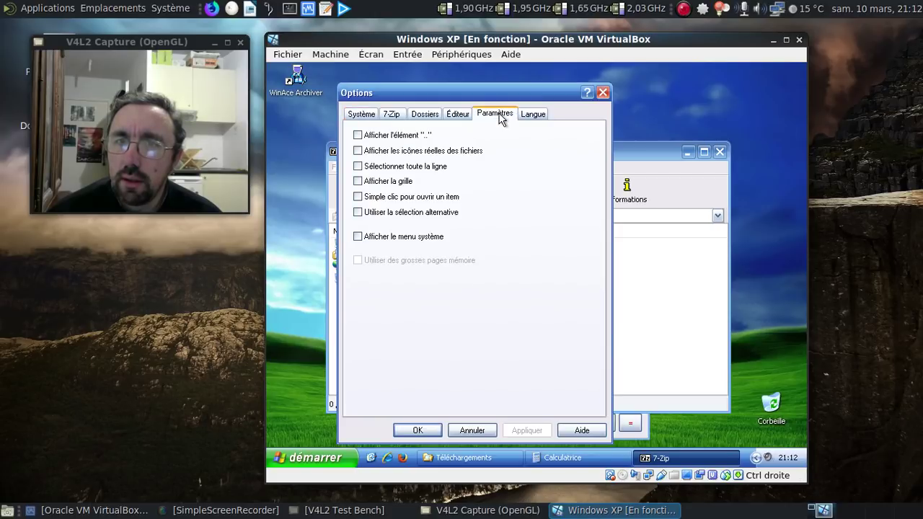
pyautogui.click(459, 117)
pyautogui.click(431, 117)
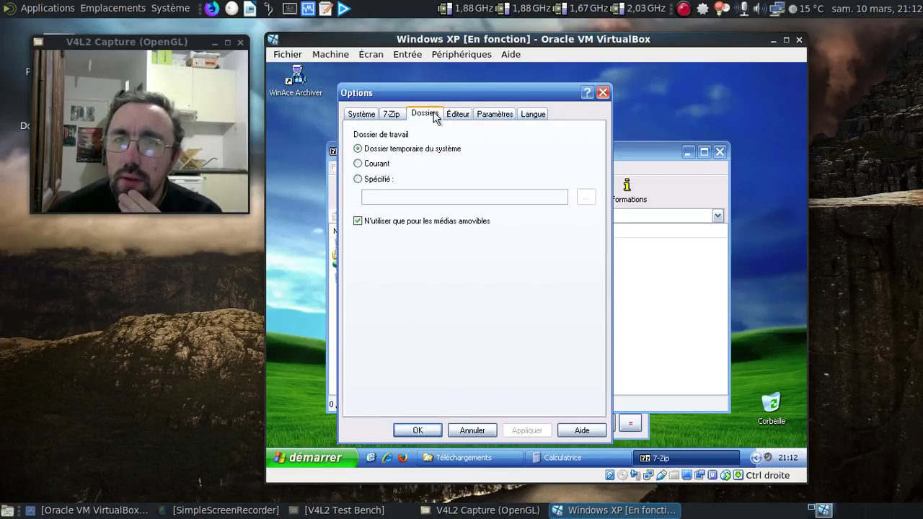
pyautogui.click(394, 117)
pyautogui.click(358, 117)
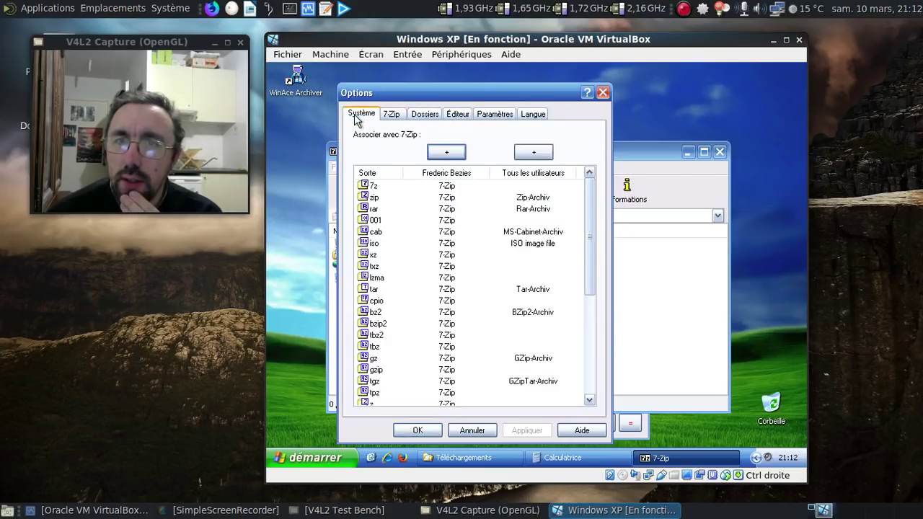
pyautogui.click(385, 117)
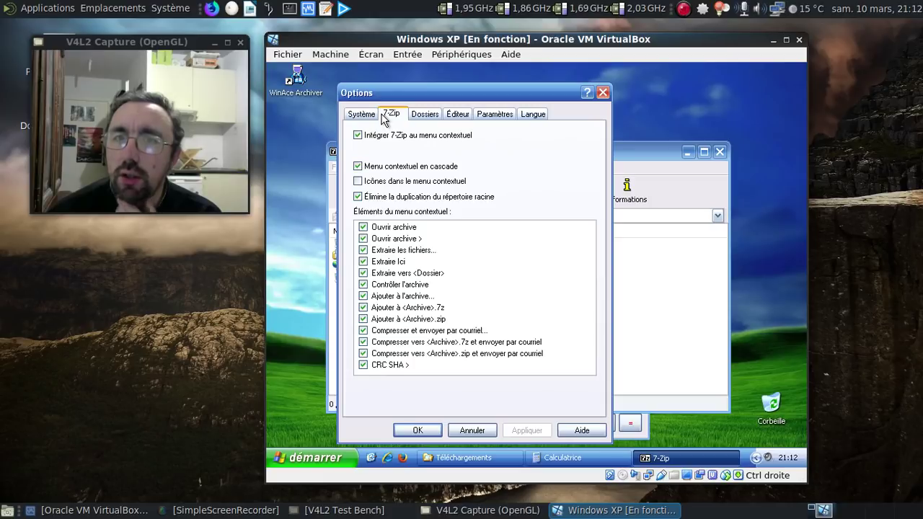
pyautogui.click(378, 166)
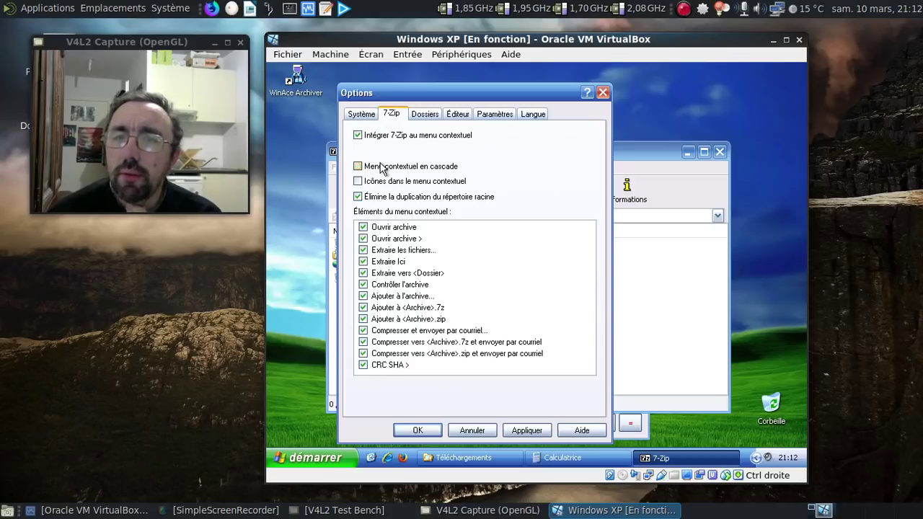
pyautogui.click(548, 430)
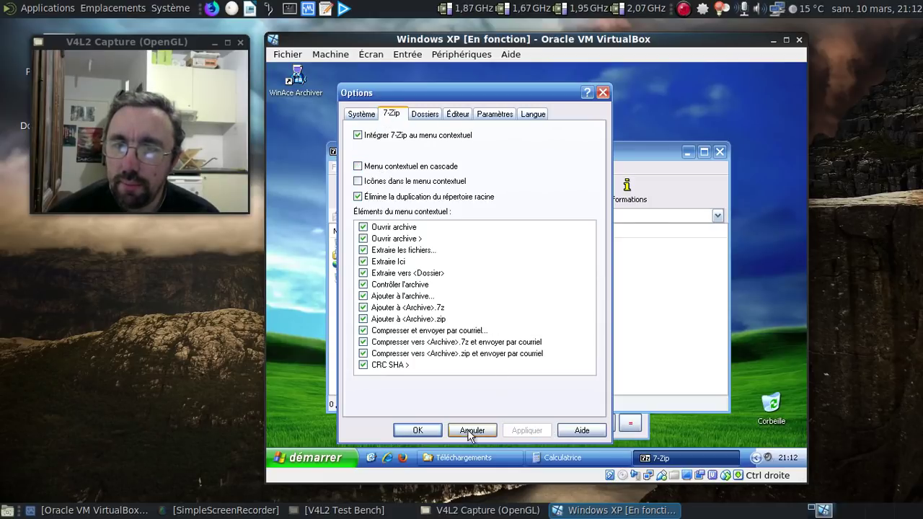
pyautogui.click(423, 431)
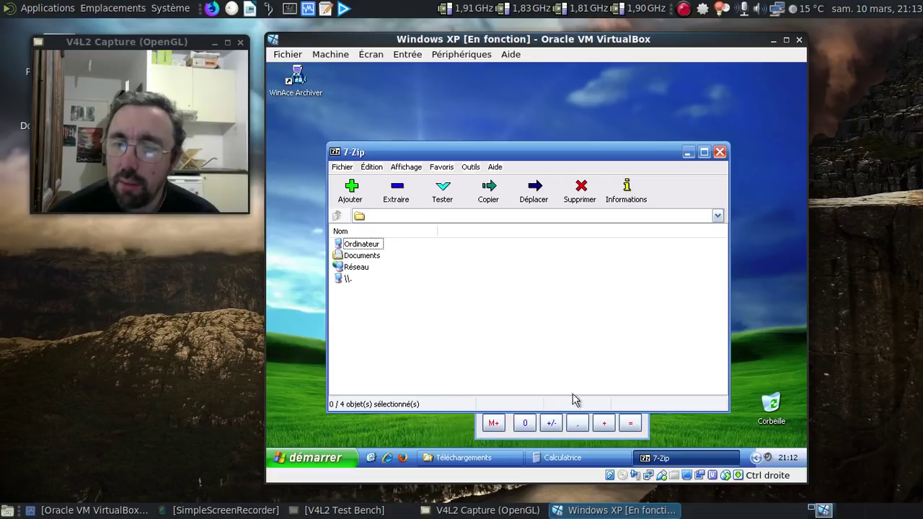
# Check the context menu entries 7-Zip offers for the Firefox 1.0 zip archive and the Firefox 1.0 folder in Téléchargements.
pyautogui.click(484, 459)
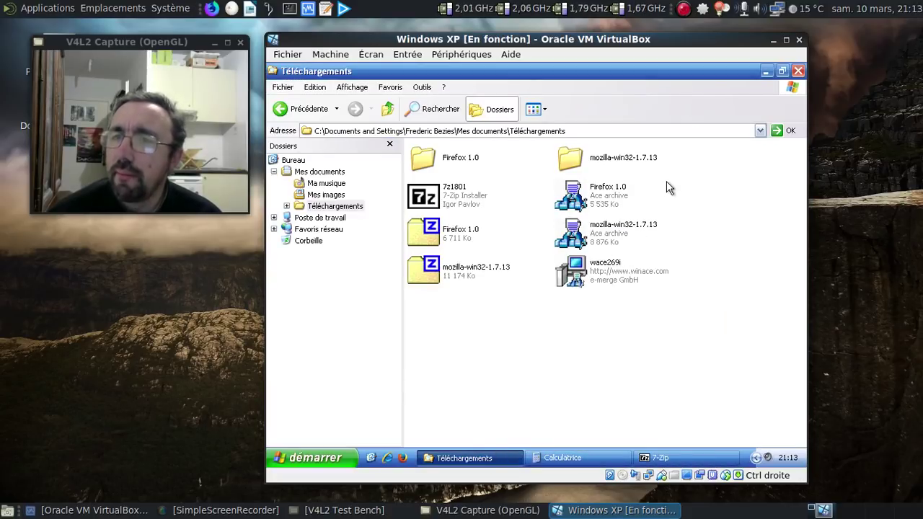
pyautogui.rightClick(462, 233)
pyautogui.click(748, 186)
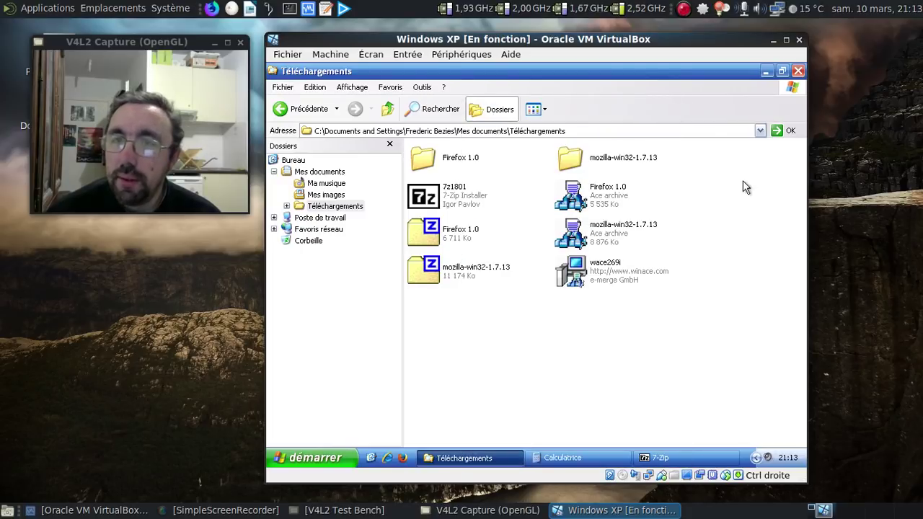
pyautogui.rightClick(461, 153)
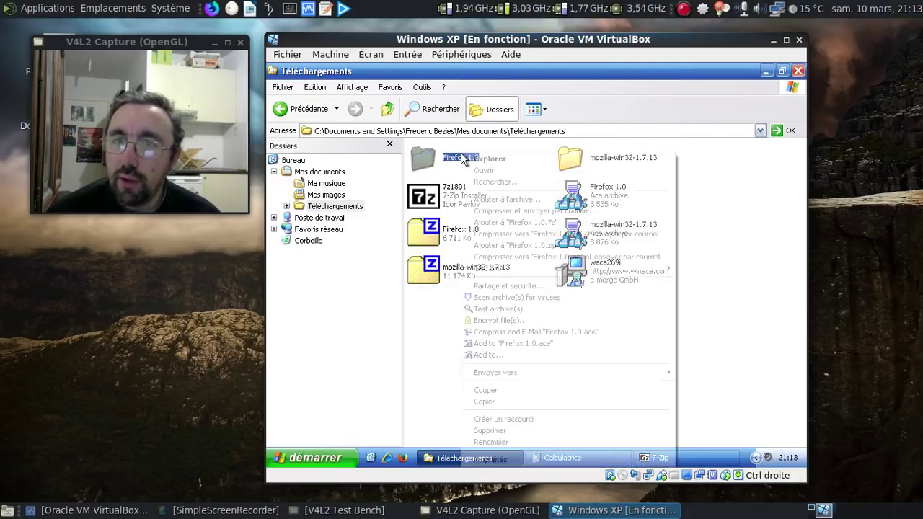
pyautogui.click(556, 222)
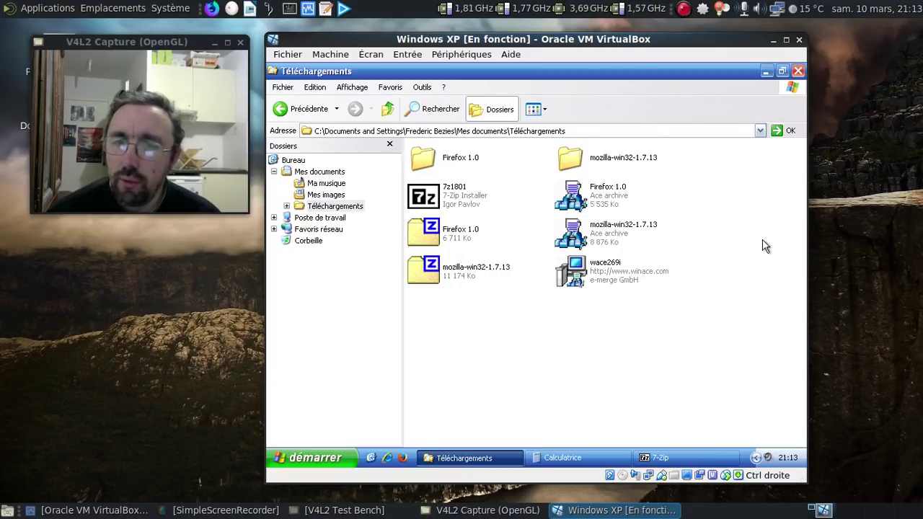
# Return to the 7-Zip file manager and review its system, 7-Zip, folder, editor, settings and language options, closing them without changes.
pyautogui.click(766, 71)
pyautogui.click(470, 168)
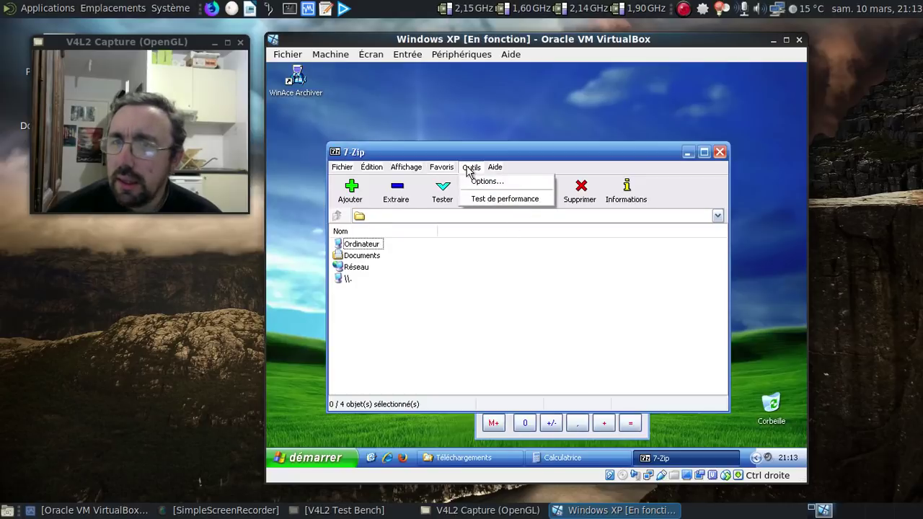
pyautogui.moveTo(436, 173)
pyautogui.moveTo(354, 171)
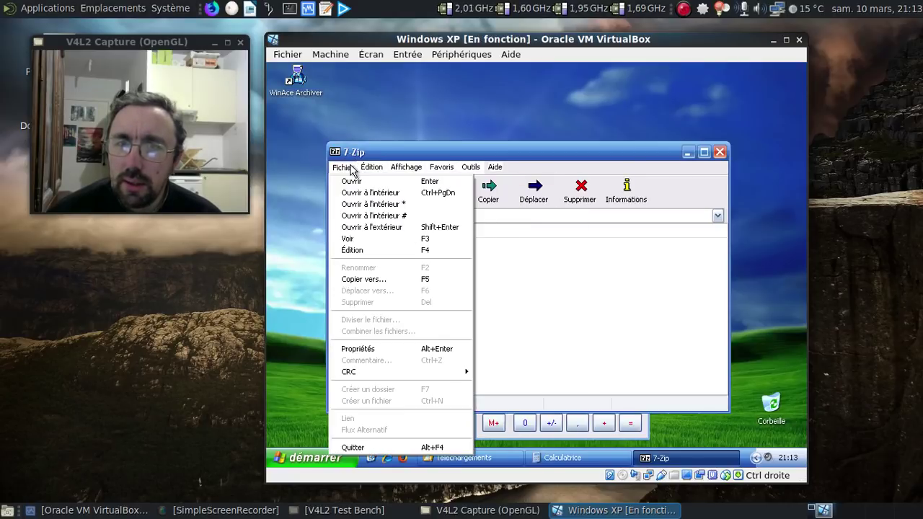
pyautogui.moveTo(394, 172)
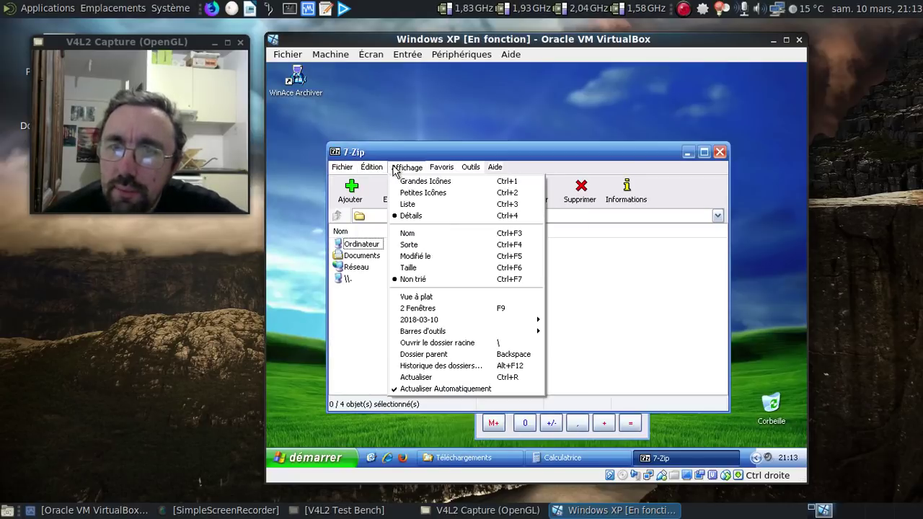
pyautogui.click(482, 182)
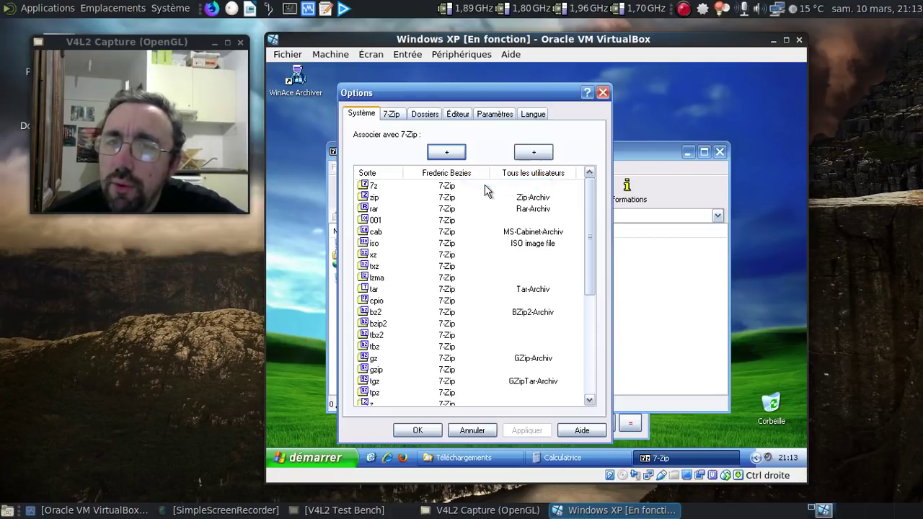
pyautogui.click(396, 116)
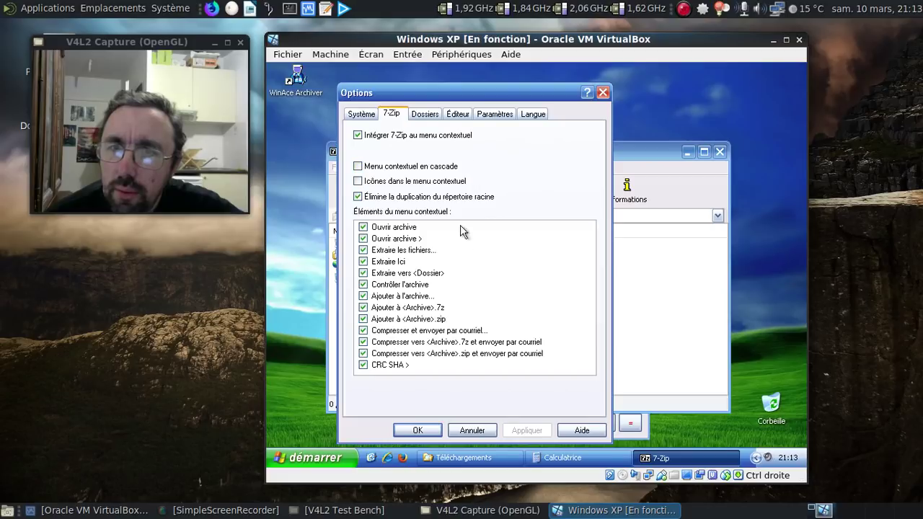
pyautogui.click(426, 115)
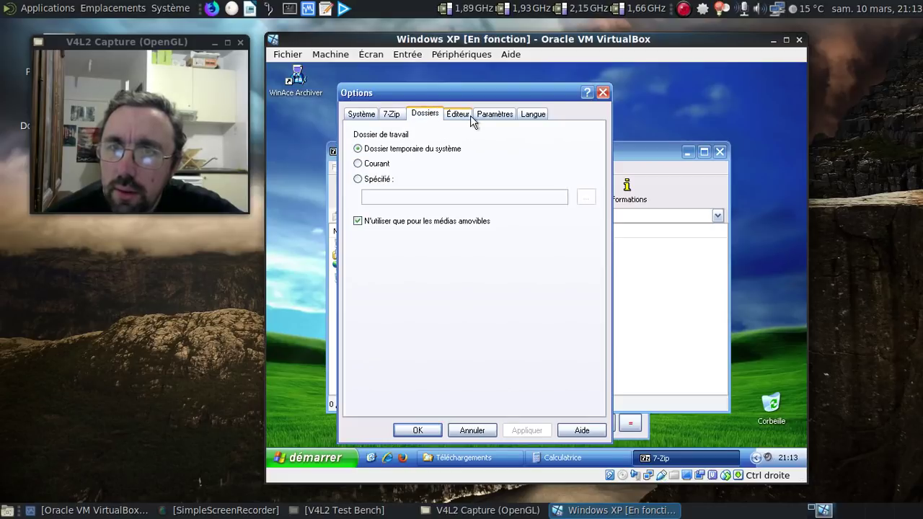
pyautogui.click(459, 115)
pyautogui.click(496, 116)
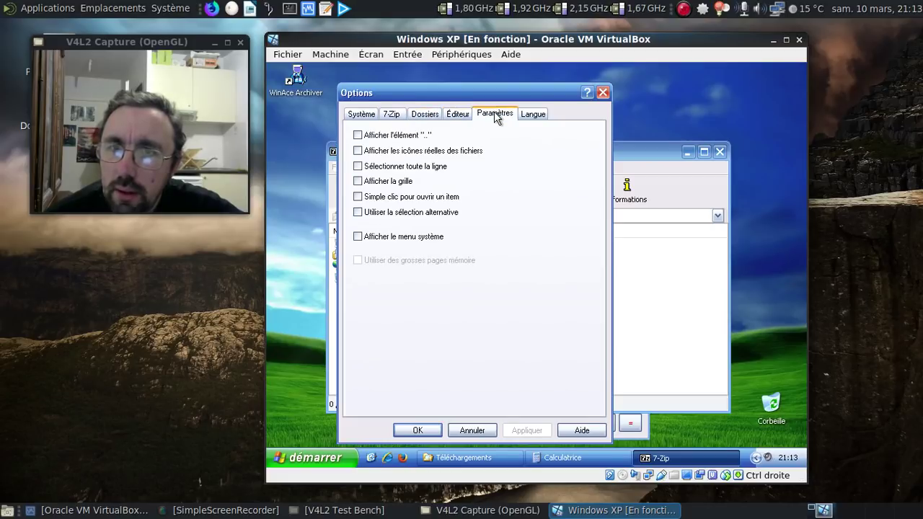
pyautogui.click(542, 119)
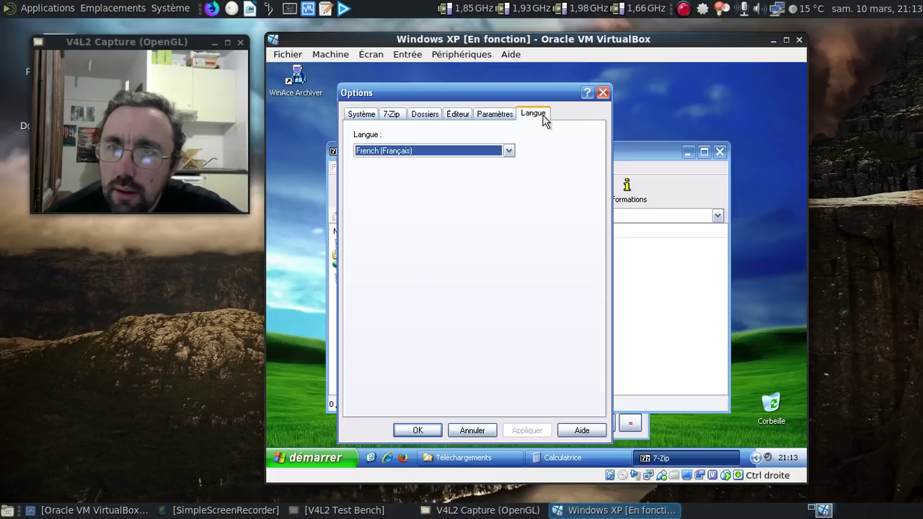
pyautogui.click(601, 93)
# Look over the file manager's editing and file commands, and close 7-Zip.
pyautogui.click(371, 167)
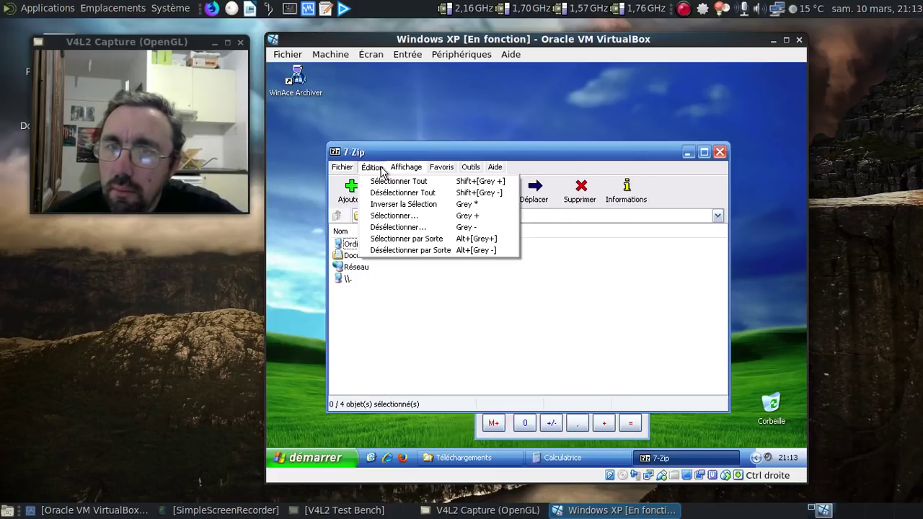
pyautogui.moveTo(344, 170)
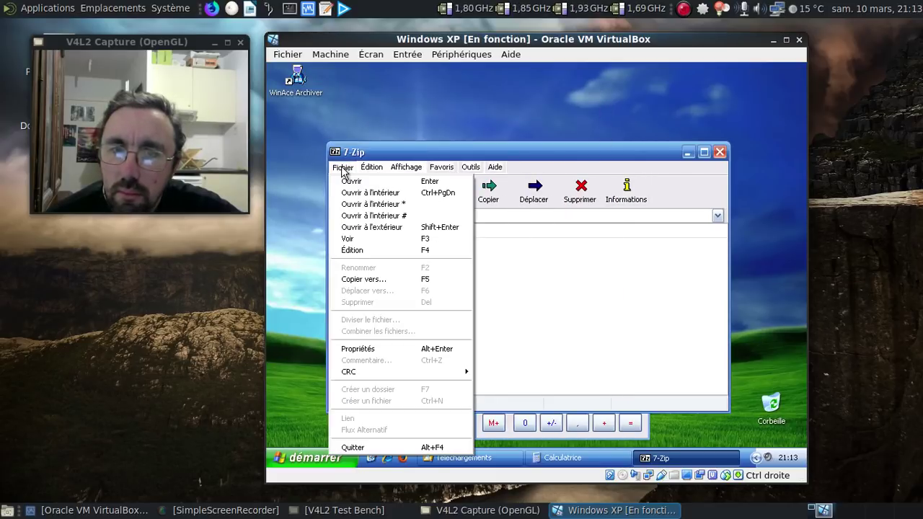
pyautogui.click(344, 170)
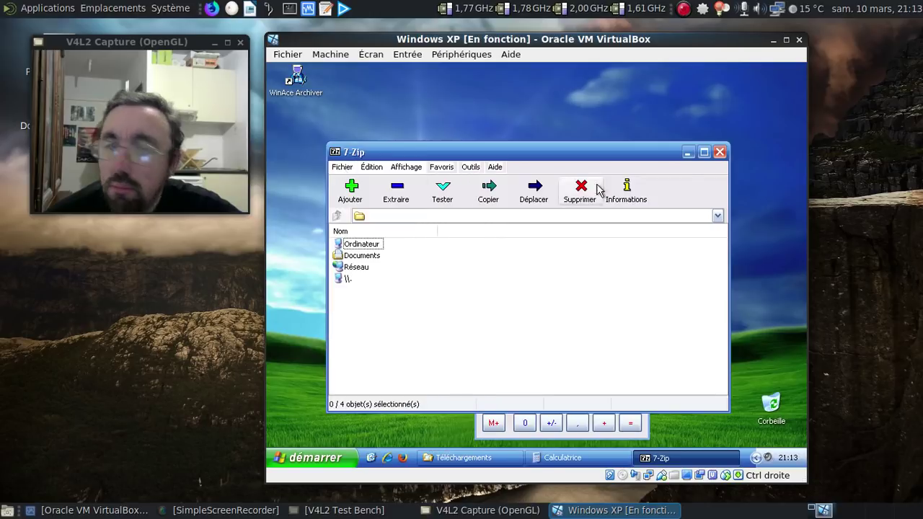
pyautogui.click(720, 153)
# Compress the Firefox 1.0 folder in Téléchargements into "Firefox 1.0.7z" and select the new archive.
pyautogui.click(504, 460)
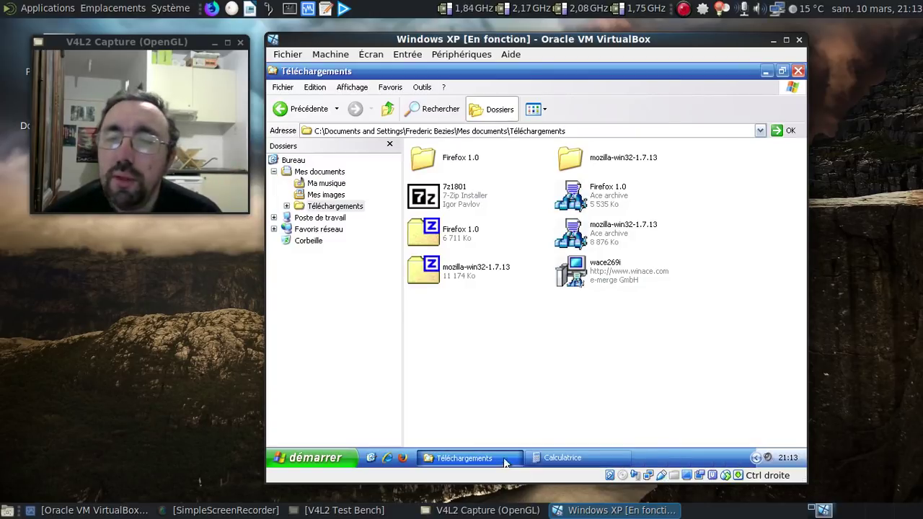
pyautogui.rightClick(464, 162)
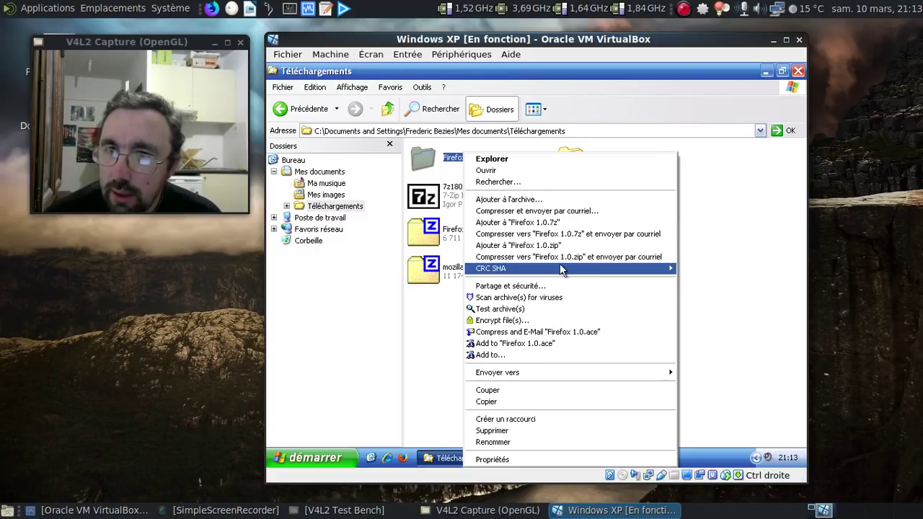
pyautogui.click(562, 227)
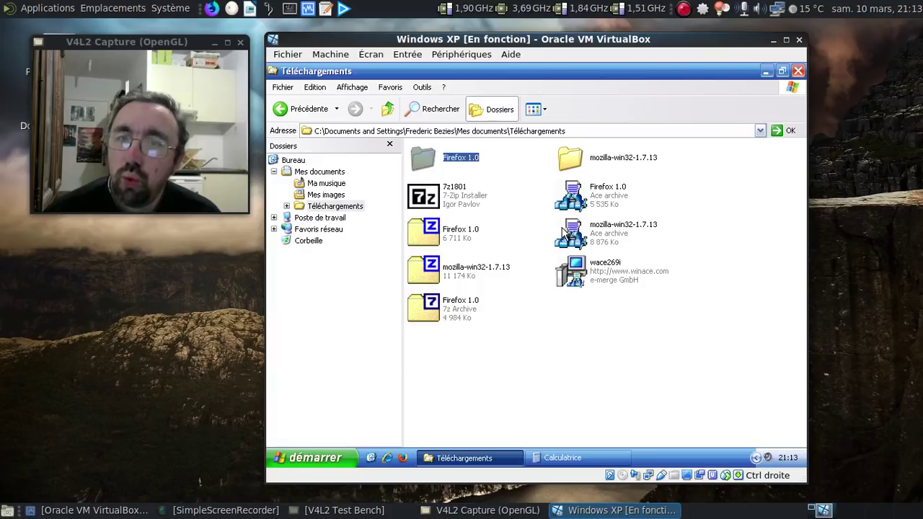
pyautogui.click(463, 310)
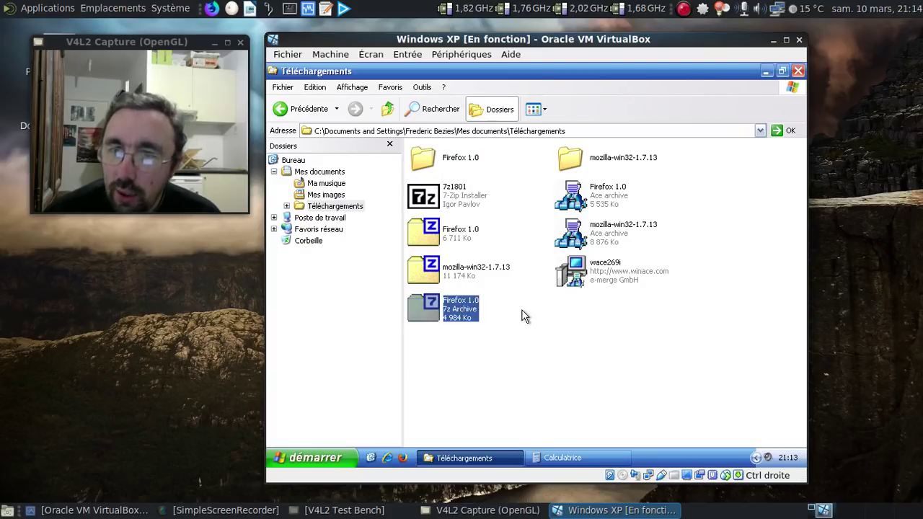
# Calculate the Firefox 1.0 7z-to-zip size ratio as a percentage: 4984 divided by 6711, multiplied by 100.
pyautogui.click(577, 458)
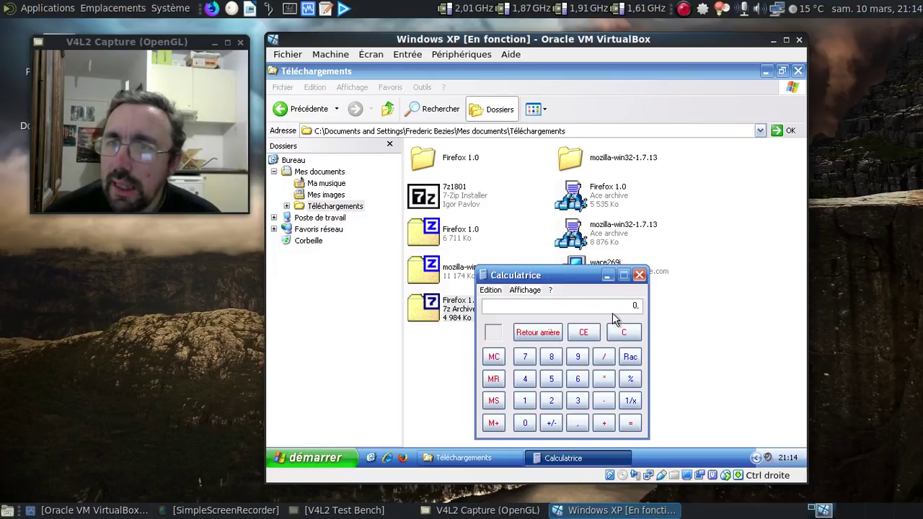
pyautogui.moveTo(573, 279); pyautogui.dragTo(662, 230)
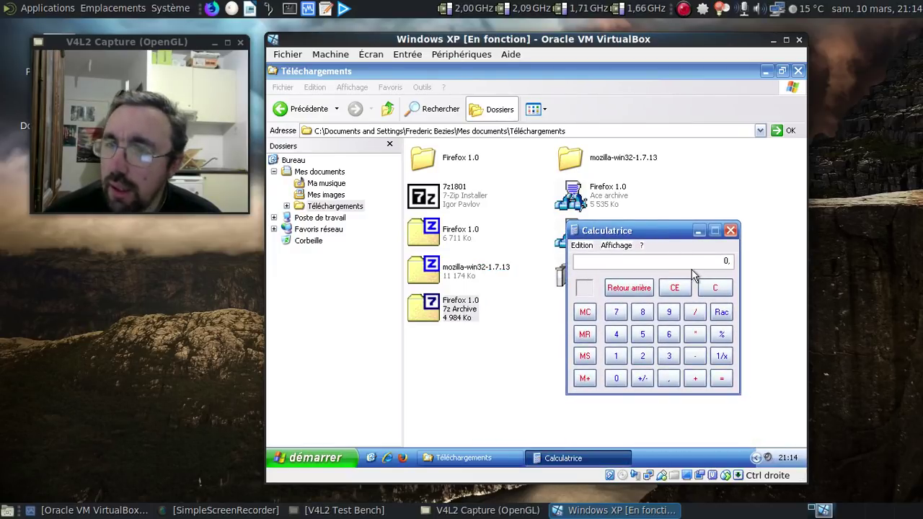
pyautogui.write('84')
pyautogui.write('67')
pyautogui.write('11')
pyautogui.press('Return')
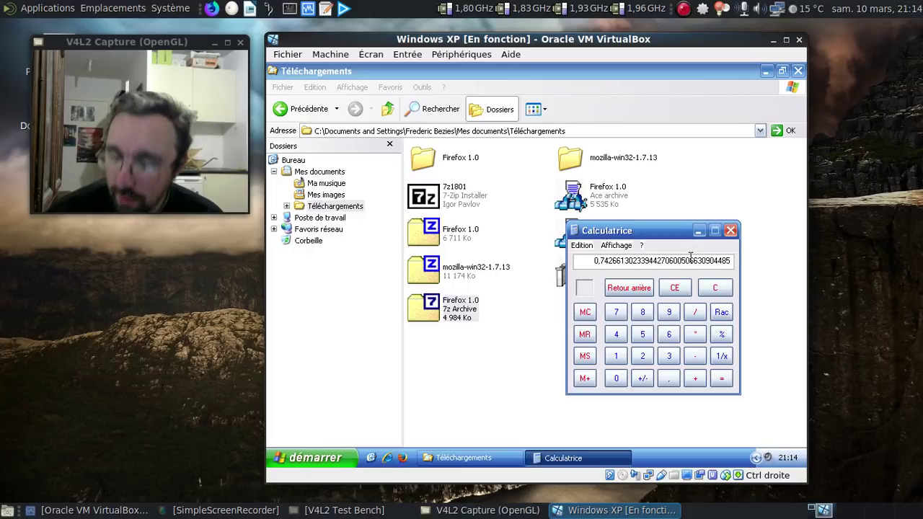
pyautogui.write('*100')
pyautogui.press('Return')
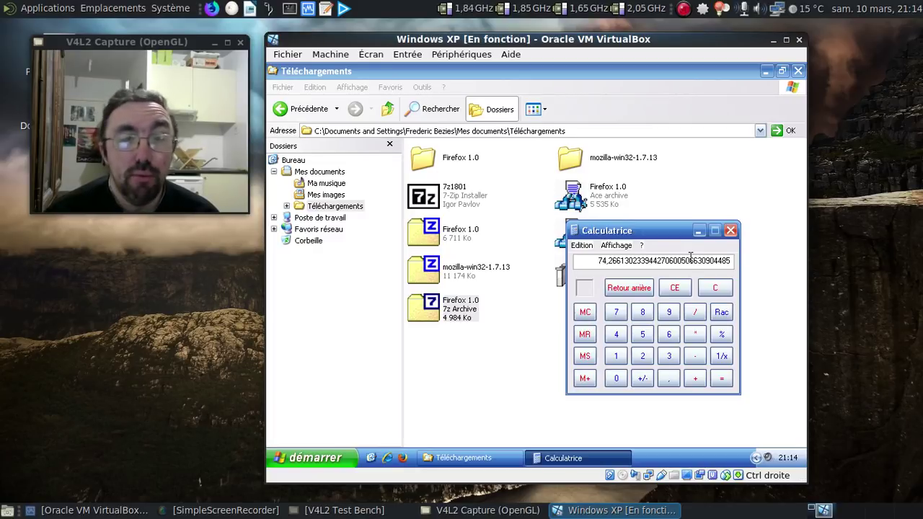
# Compress the mozilla-win32-1.7.13 folder into "mozilla-win32-1.7.13.7z".
pyautogui.click(613, 159)
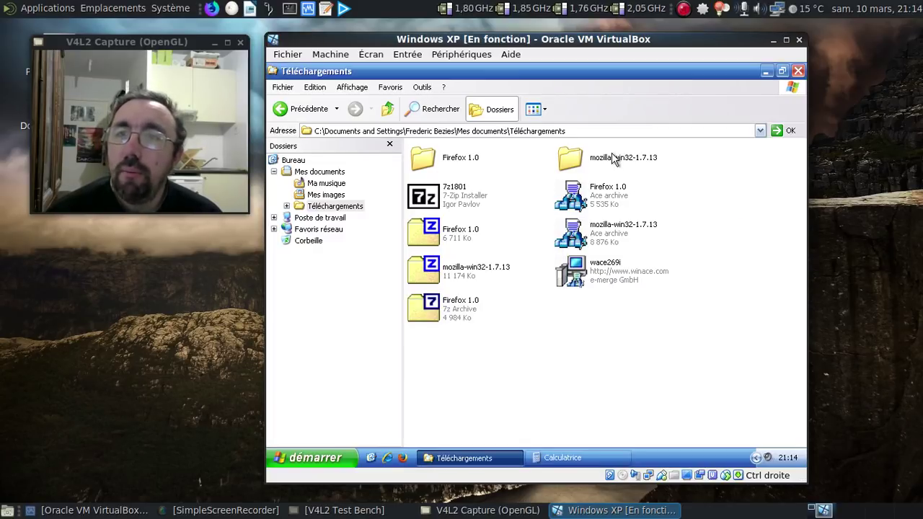
pyautogui.rightClick(613, 159)
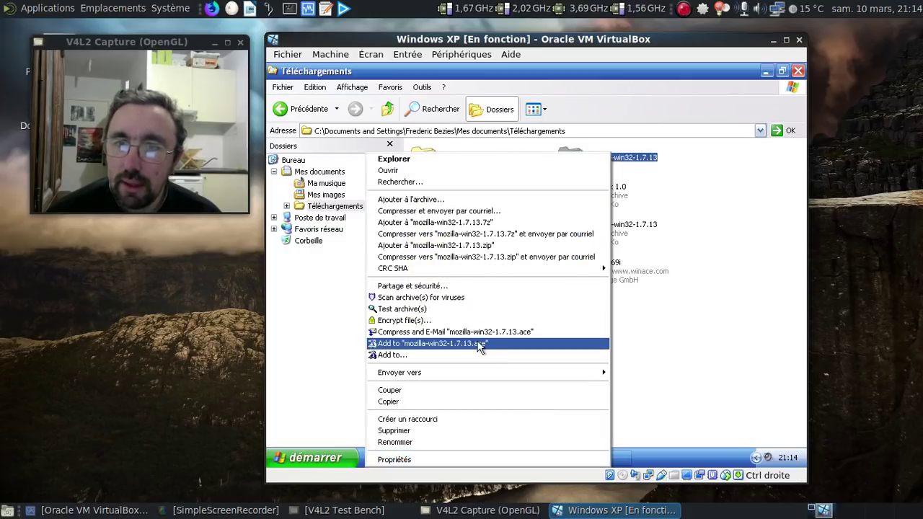
pyautogui.click(476, 226)
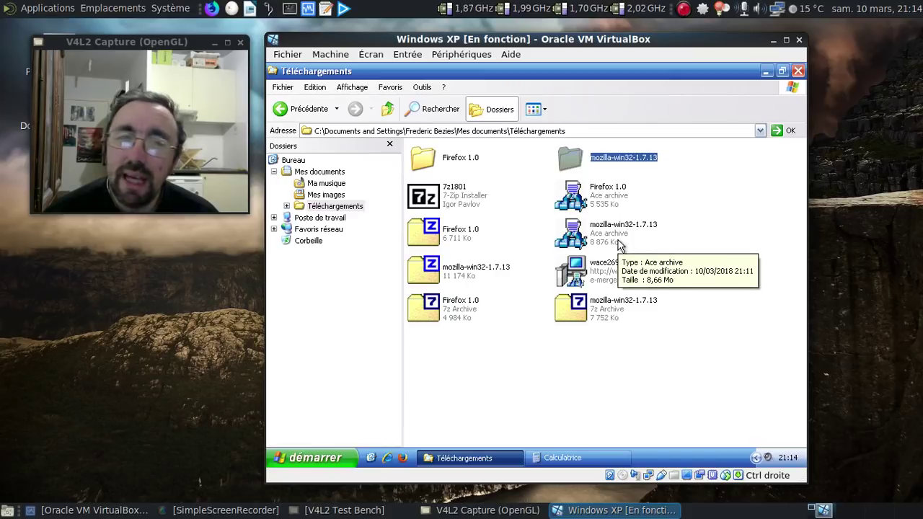
# Bring up the calculator again, move it clear of the Mozilla archives and clear the previous result.
pyautogui.click(563, 458)
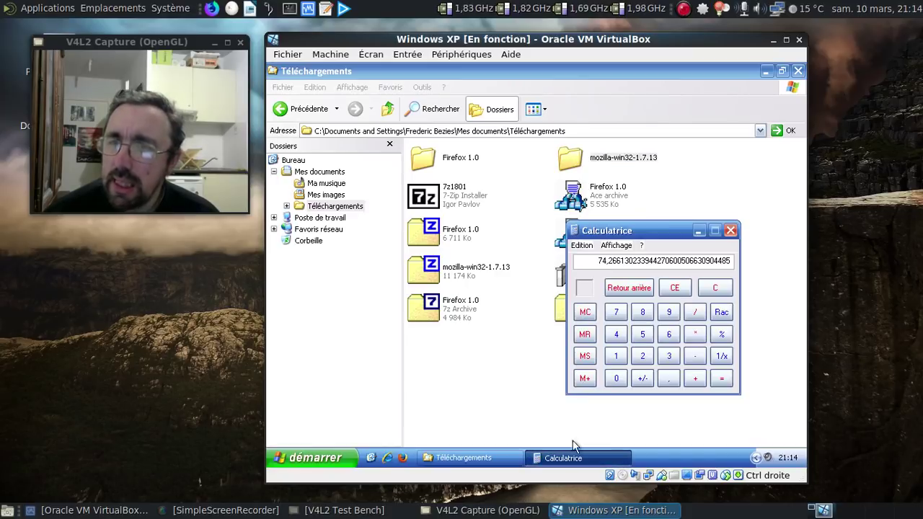
pyautogui.moveTo(638, 236); pyautogui.dragTo(399, 202)
pyautogui.click(467, 265)
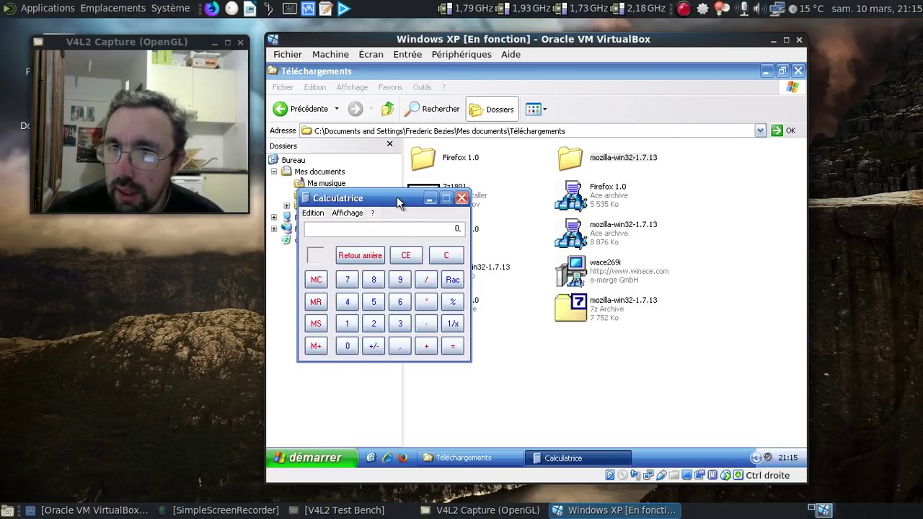
pyautogui.moveTo(399, 202)
pyautogui.mouseDown()
pyautogui.moveTo(365, 261)
pyautogui.moveTo(390, 206)
pyautogui.mouseUp()
# Calculate the Mozilla 1.7.13 7z-to-zip size ratio as a percentage: 7752 divided by 11174, multiplied by 100.
pyautogui.write('7752')
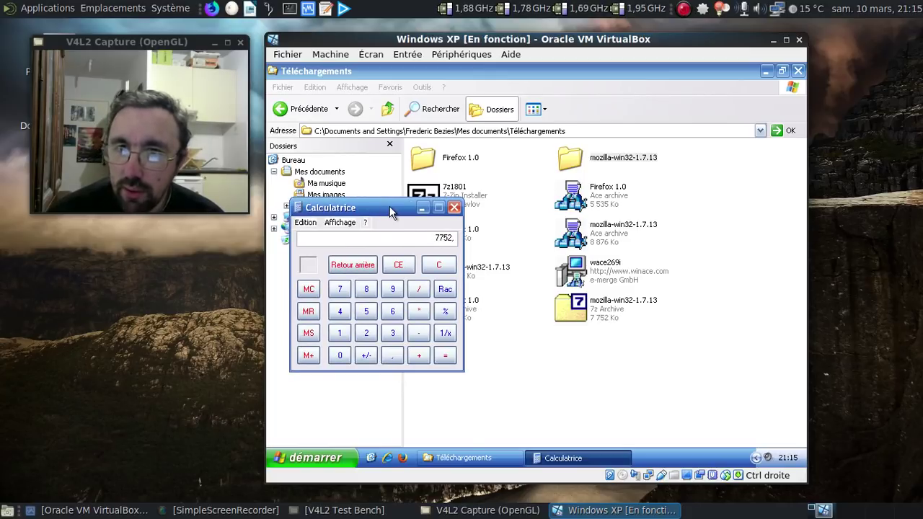
pyautogui.write('/1')
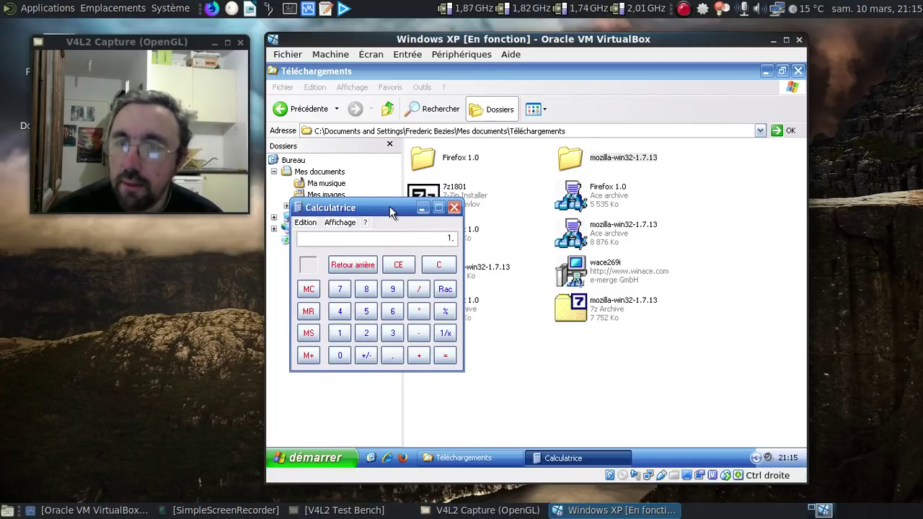
pyautogui.hotkey('alt', 'Tab')
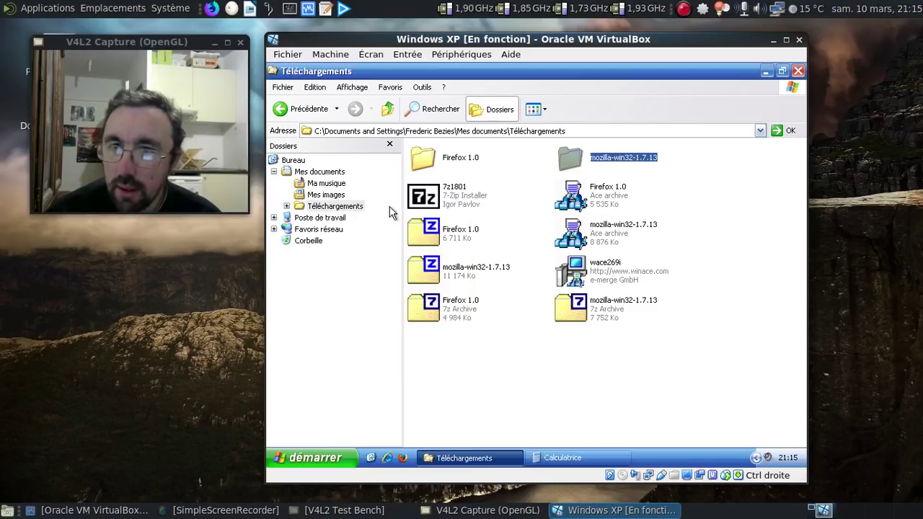
pyautogui.hotkey('alt', 'Tab')
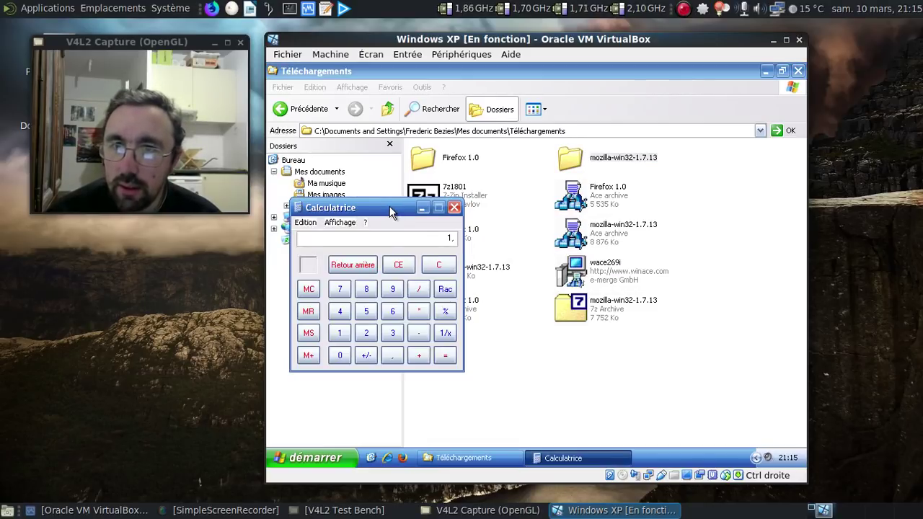
pyautogui.hotkey('alt', 'Tab')
pyautogui.write('111')
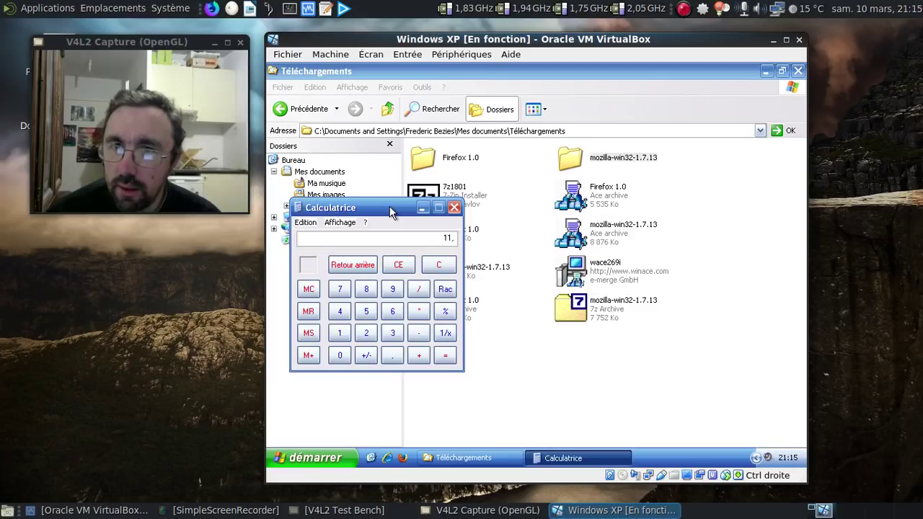
pyautogui.press('Return')
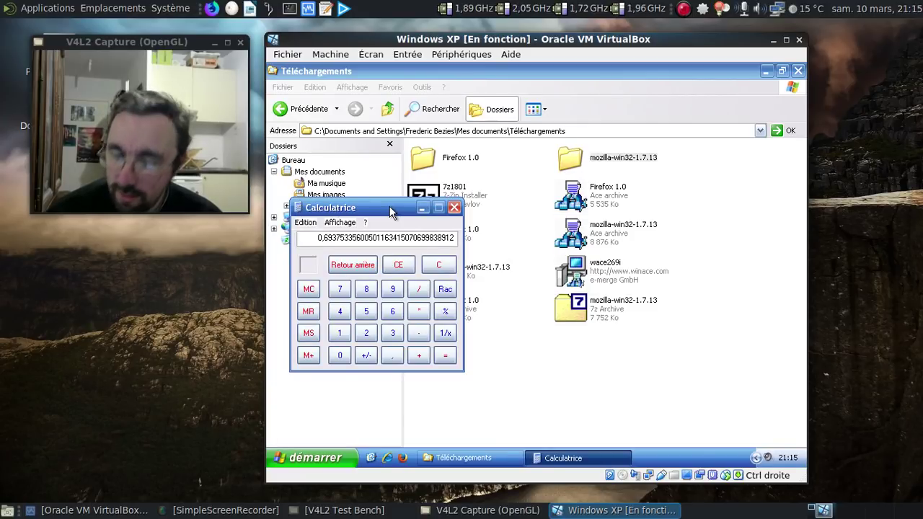
pyautogui.write('*100')
pyautogui.press('Return')
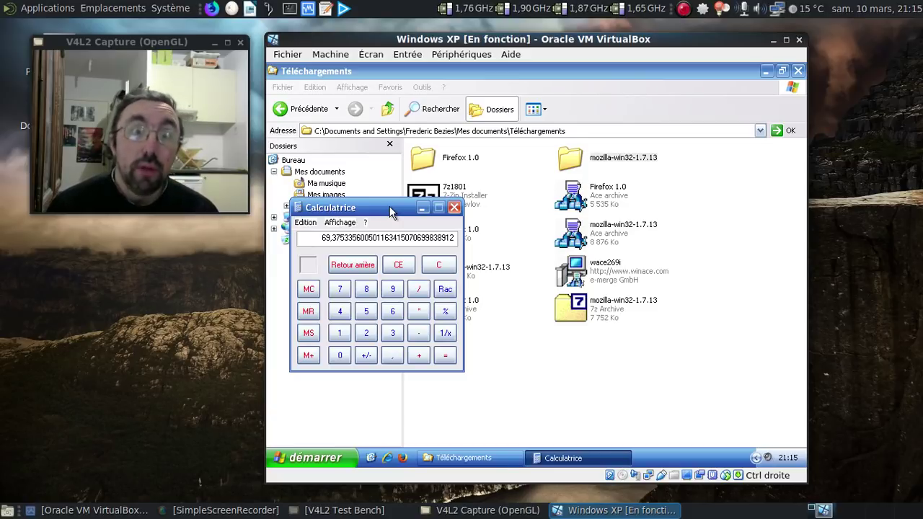
# Close the calculator and the Téléchargements folder window.
pyautogui.click(454, 208)
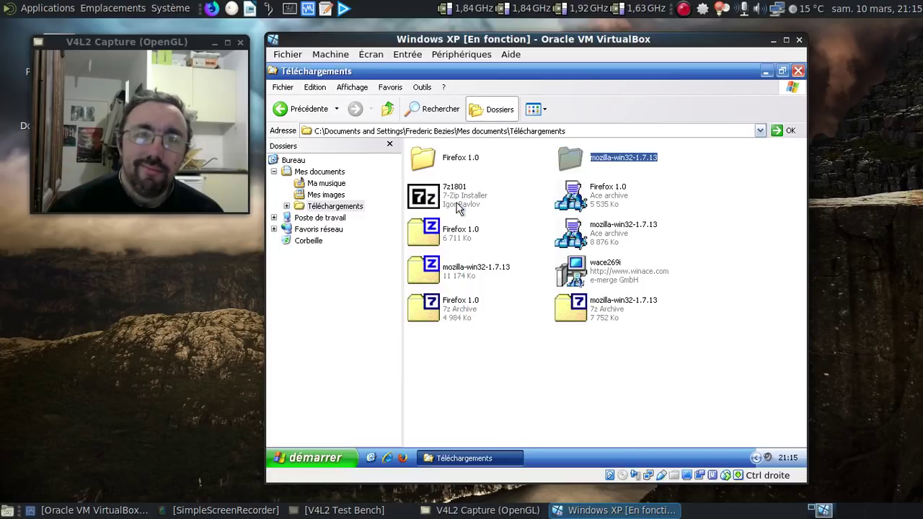
pyautogui.click(797, 71)
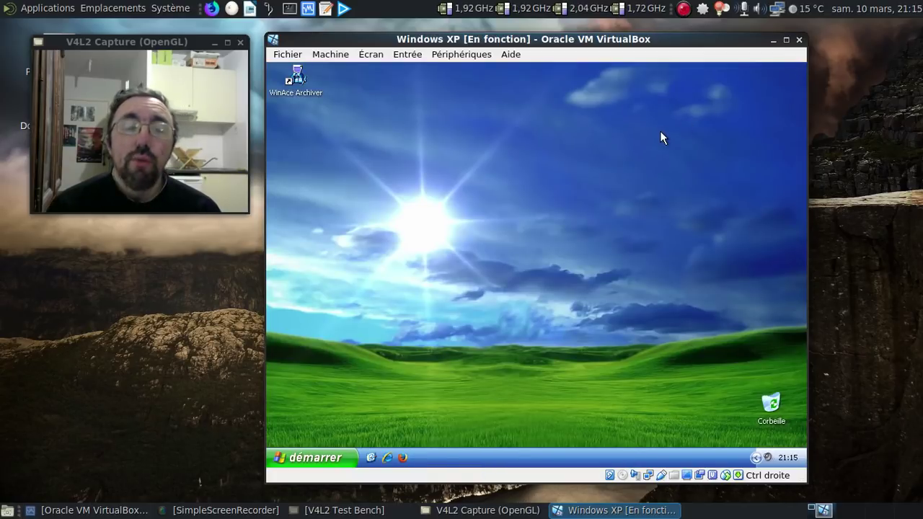